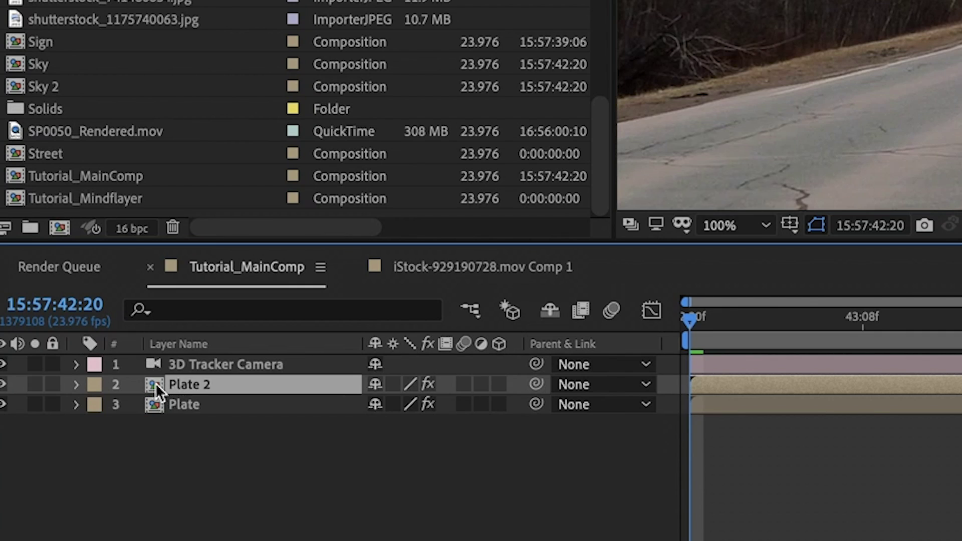
Duplicate the Plate layer once more and rename the two copies FG and, above it, FG Matte
{"action": "left_click", "coordinate": [152, 404]}
{"action": "key", "text": "Return"}
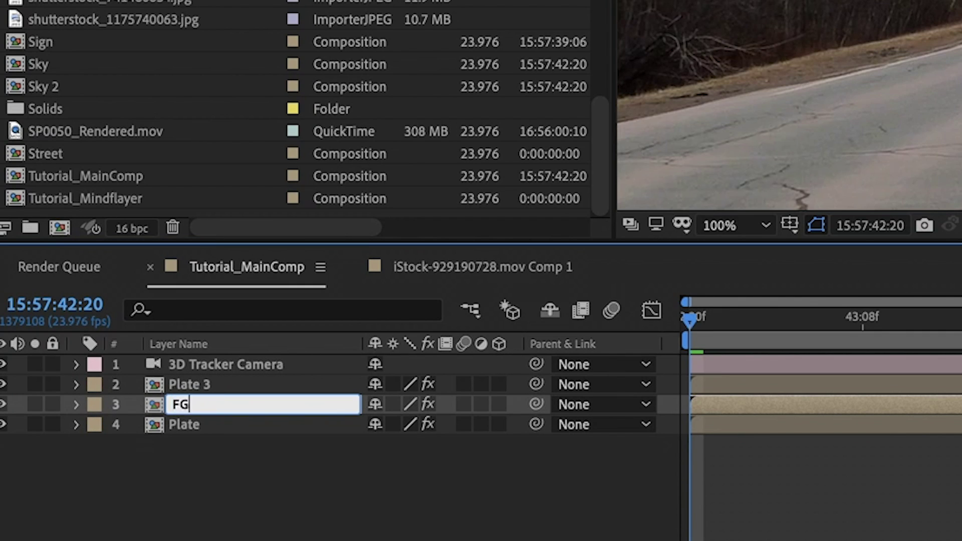
{"action": "left_click", "coordinate": [158, 376]}
{"action": "key", "text": "Return"}
{"action": "type", "text": "FG Matte"}
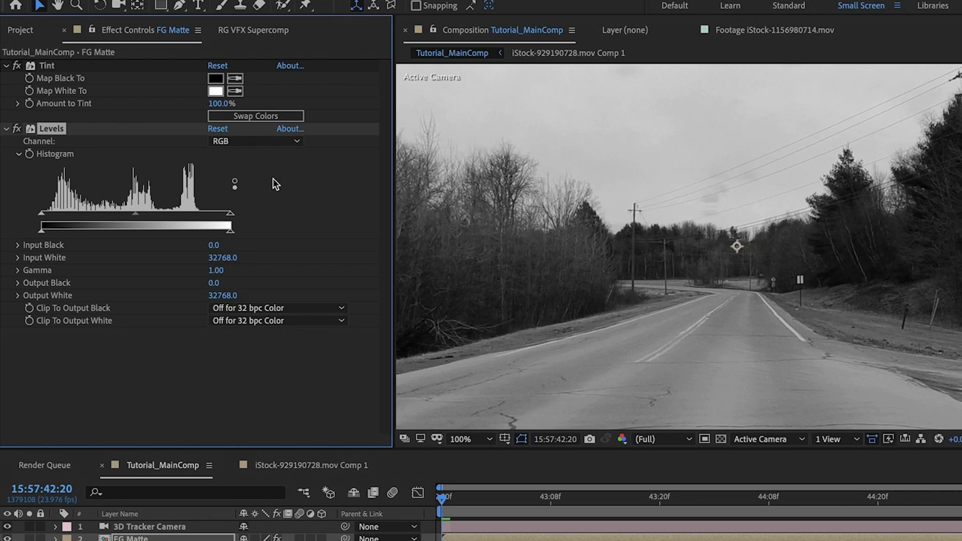
Raise the input black and lower the input white in FG Matte's Levels for a high-contrast matte, and hide the layer
{"action": "left_click_drag", "start_coordinate": [42, 214], "coordinate": [107, 214]}
{"action": "left_click_drag", "start_coordinate": [230, 214], "coordinate": [158, 214]}
{"action": "left_click_drag", "start_coordinate": [164, 215], "coordinate": [171, 215]}
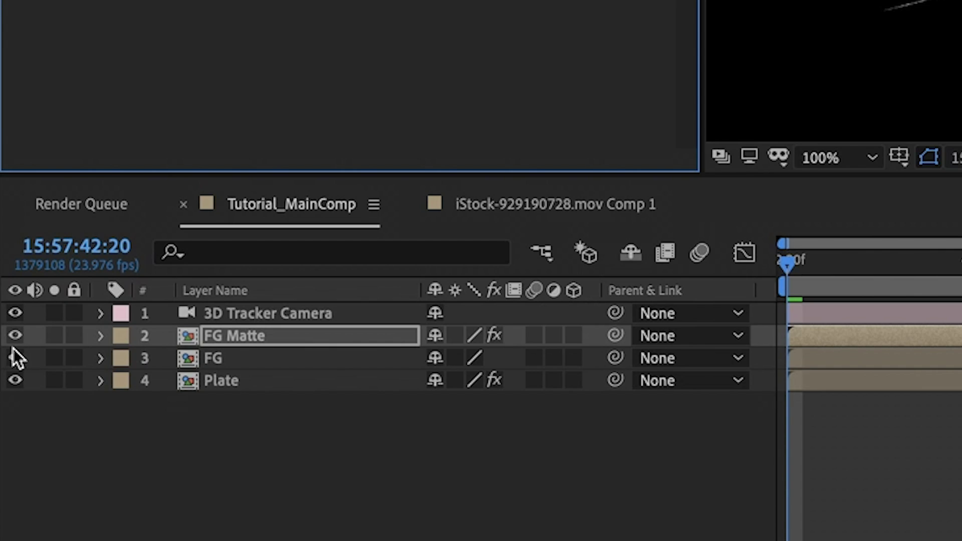
{"action": "left_click", "coordinate": [11, 341]}
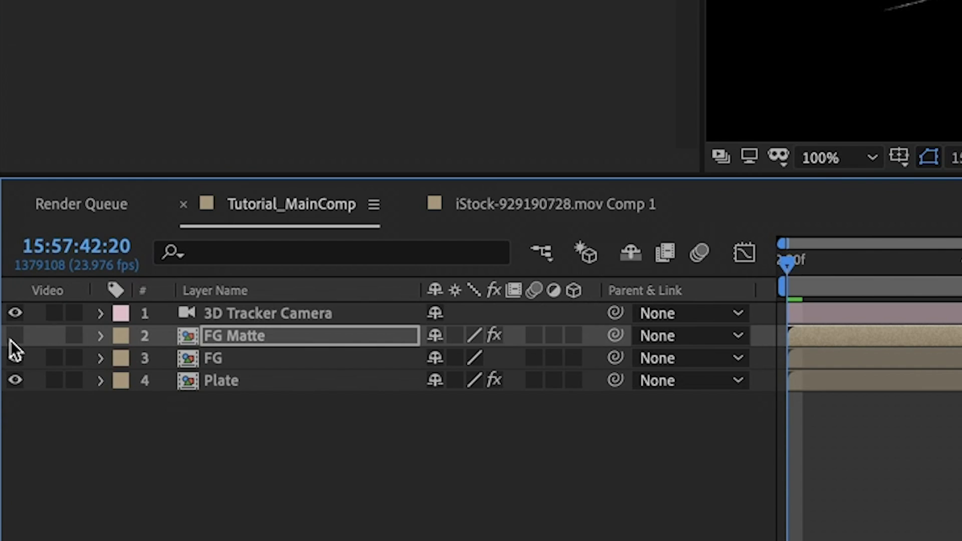
Apply Set Matte to the FG layer, using FG Matte with Effects & Masks, the Luminance channel and an inverted matte
{"action": "left_click", "coordinate": [224, 356]}
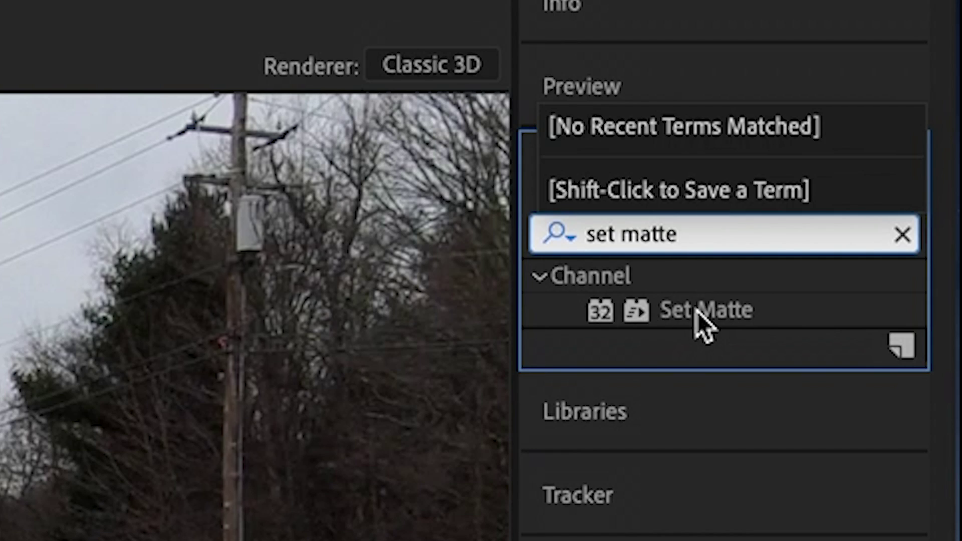
{"action": "left_click", "coordinate": [696, 309]}
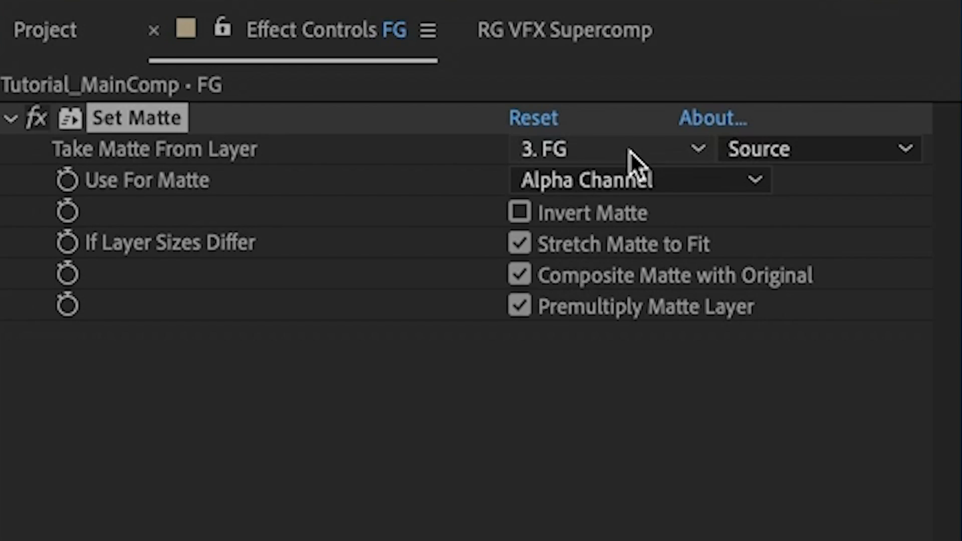
{"action": "left_click", "coordinate": [630, 151]}
{"action": "left_click", "coordinate": [644, 243]}
{"action": "left_click", "coordinate": [802, 150]}
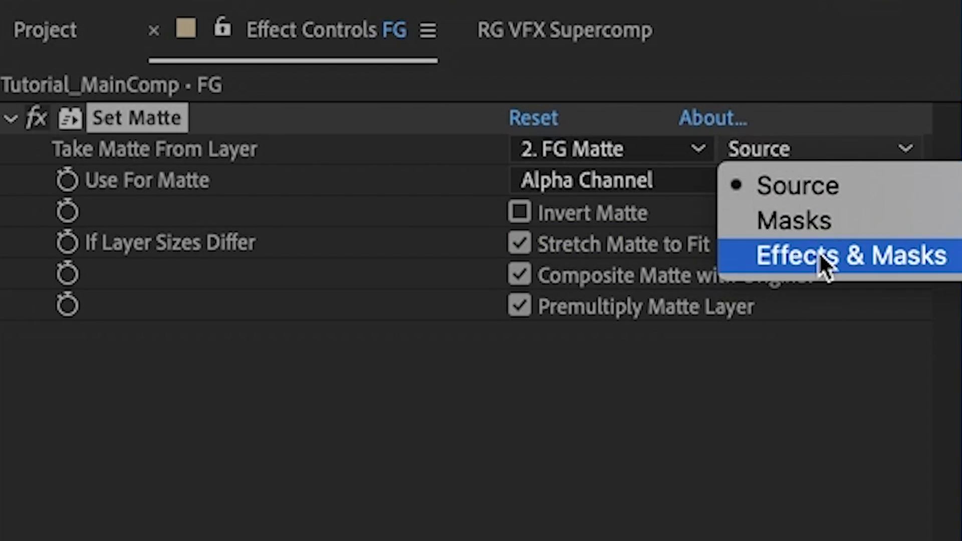
{"action": "left_click", "coordinate": [818, 258]}
{"action": "left_click", "coordinate": [654, 183]}
{"action": "left_click", "coordinate": [650, 352]}
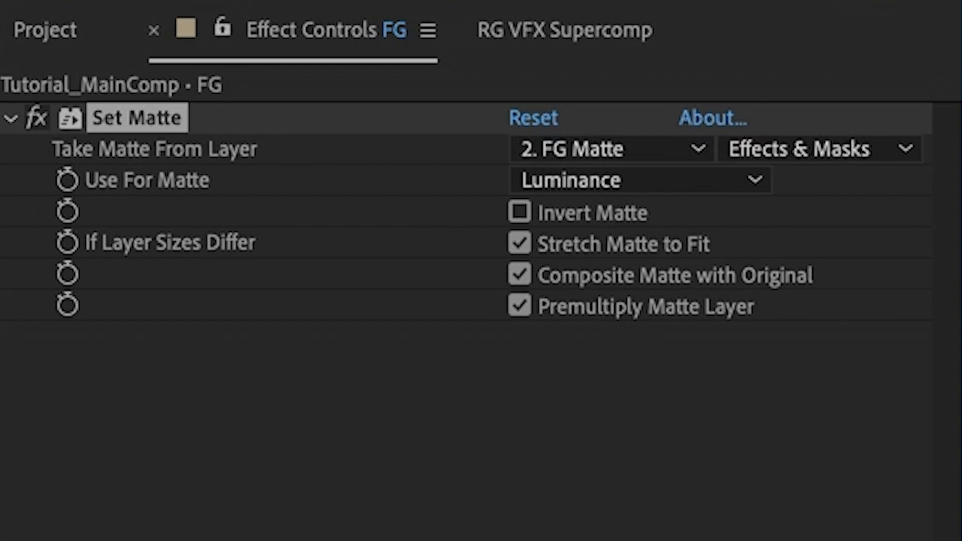
{"action": "left_click", "coordinate": [521, 213]}
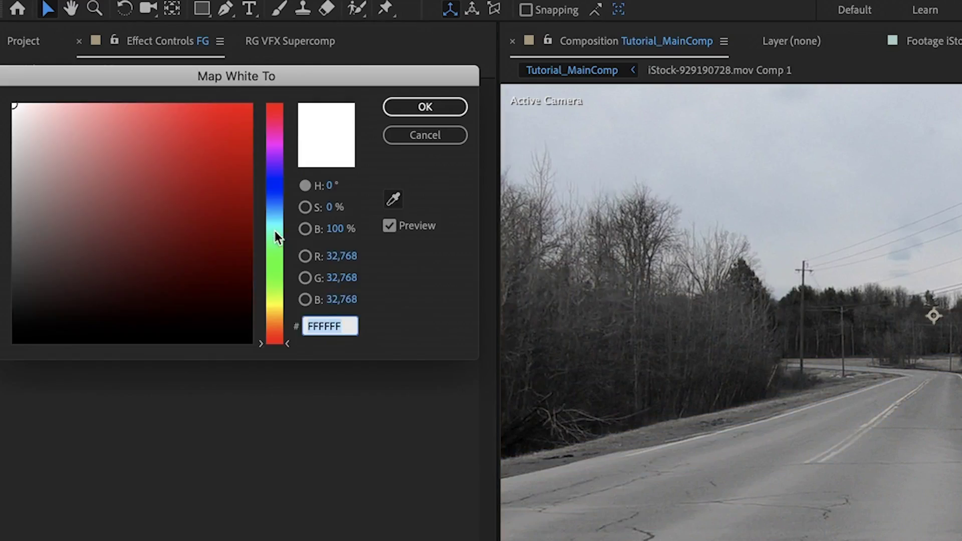
Tint the FG layer's whites dark blue at 75% and darken the layer with a lowered RGB curve
{"action": "left_click", "coordinate": [275, 194]}
{"action": "mouse_move", "coordinate": [237, 191]}
{"action": "left_mouse_down"}
{"action": "mouse_move", "coordinate": [169, 202]}
{"action": "mouse_move", "coordinate": [136, 223]}
{"action": "mouse_move", "coordinate": [134, 244]}
{"action": "left_mouse_up"}
{"action": "key", "text": "Return"}
{"action": "type", "text": "75"}
{"action": "key", "text": "Return"}
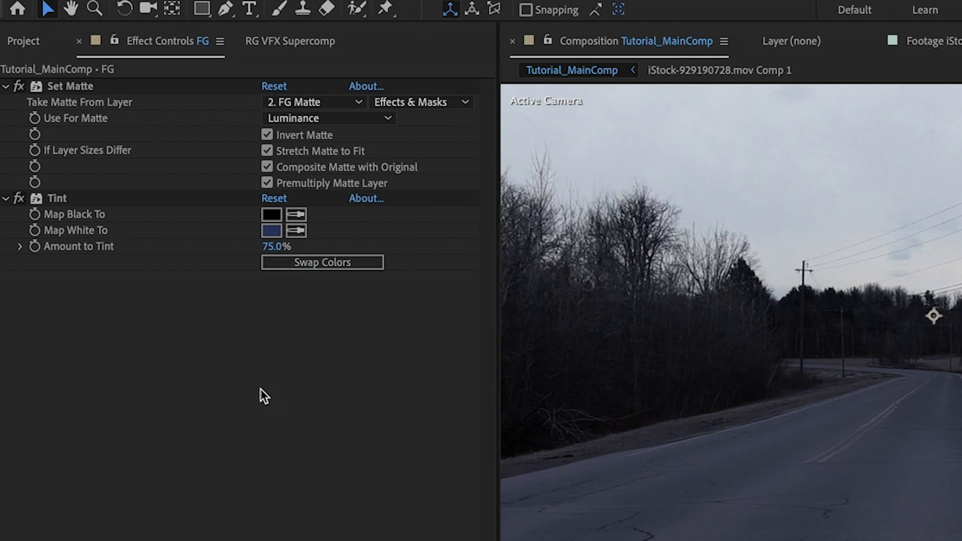
{"action": "key", "text": "ctrl+alt+shift+e"}
{"action": "left_click_drag", "start_coordinate": [160, 401], "coordinate": [169, 416]}
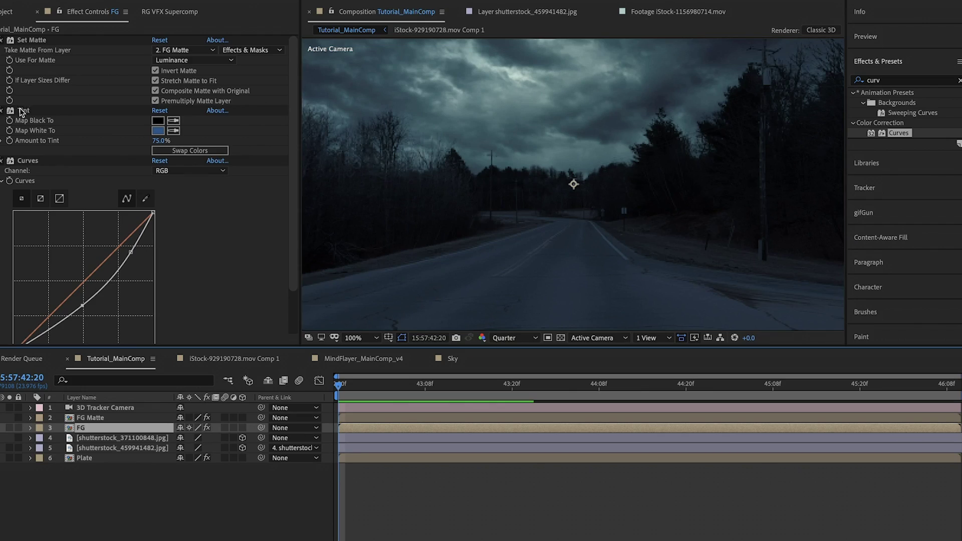
Copy the FG layer's Tint and Curves effects to the shutterstock_459941482.jpg sky layer
{"action": "left_click", "coordinate": [35, 163]}
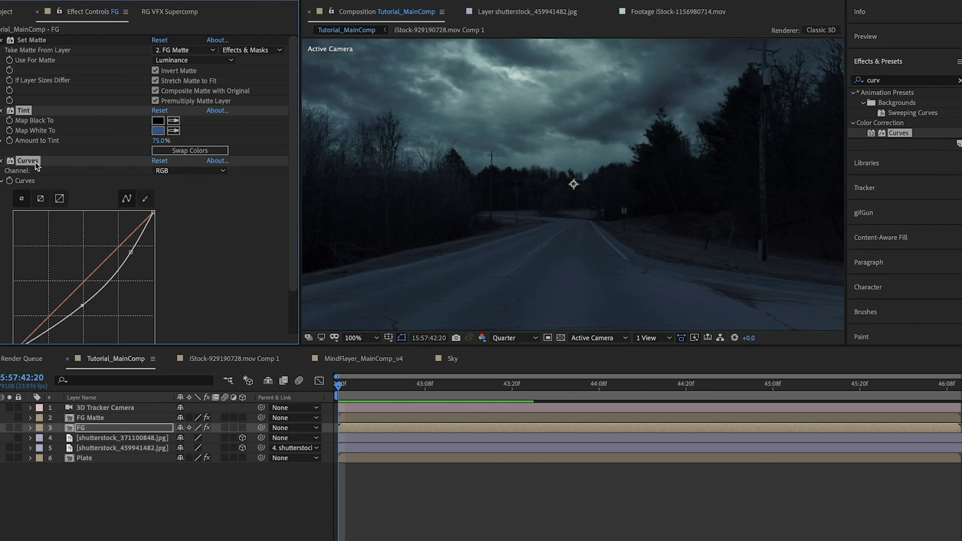
{"action": "left_click", "coordinate": [108, 448]}
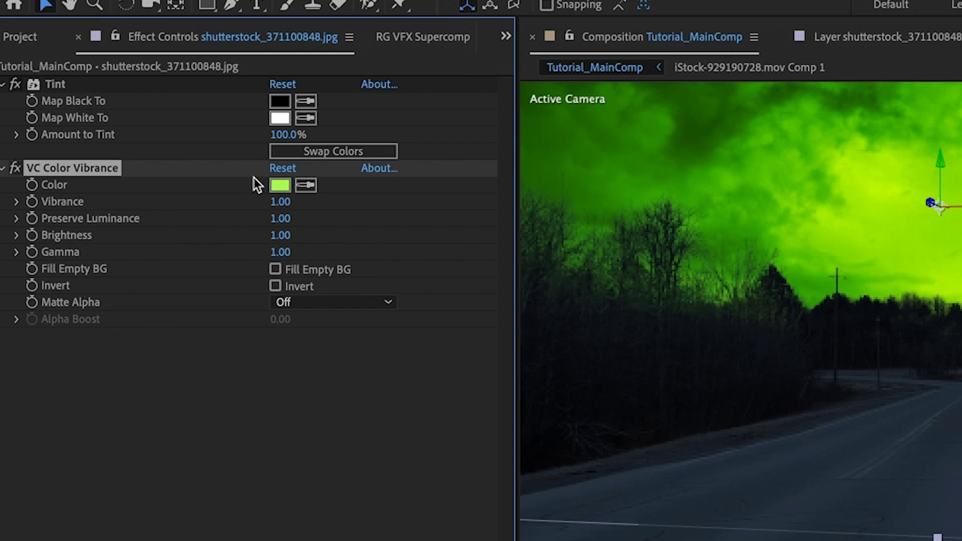
Set the VC Color Vibrance on shutterstock_371100848.jpg to red, with vibrance 0.41 and gamma 0.32
{"action": "left_click", "coordinate": [279, 183]}
{"action": "left_click_drag", "start_coordinate": [283, 293], "coordinate": [273, 40]}
{"action": "left_click", "coordinate": [441, 106]}
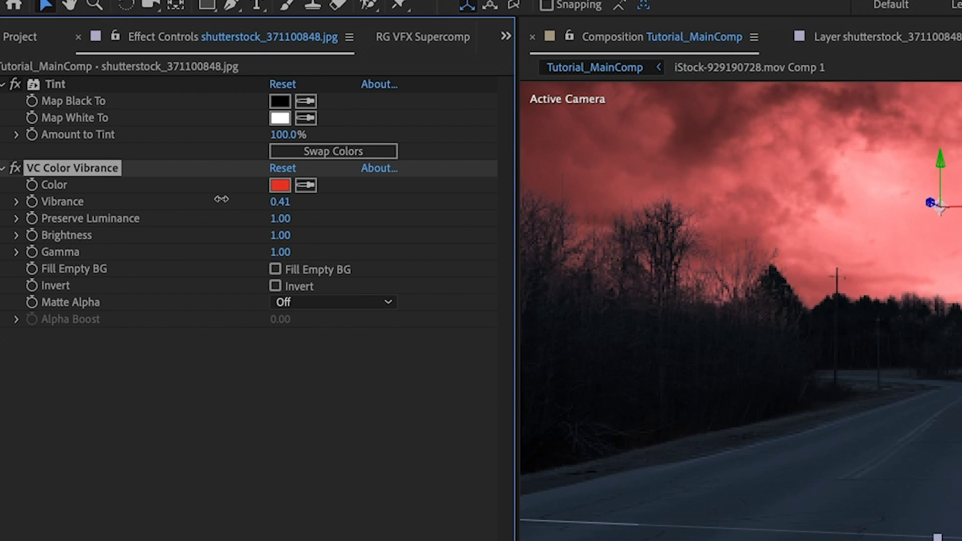
Set the blending mode of the shutterstock_371100848.jpg cloud layer to Screen
{"action": "left_click", "coordinate": [180, 440]}
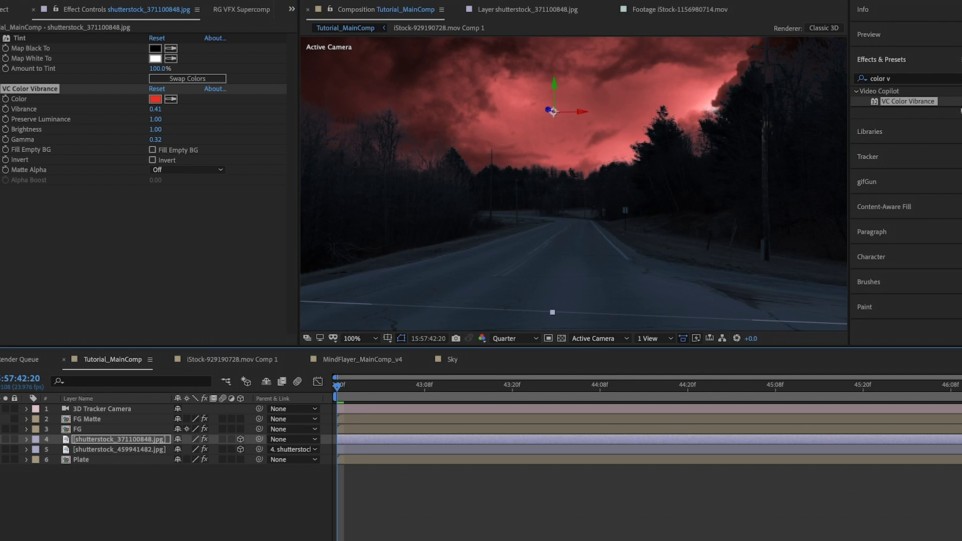
{"action": "key", "text": "F4"}
{"action": "left_click", "coordinate": [197, 440]}
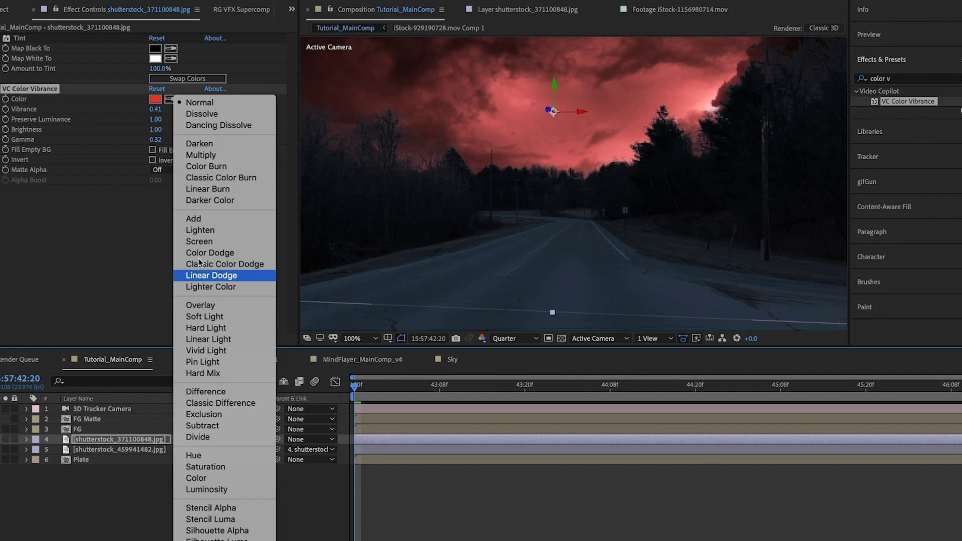
{"action": "left_click", "coordinate": [200, 241]}
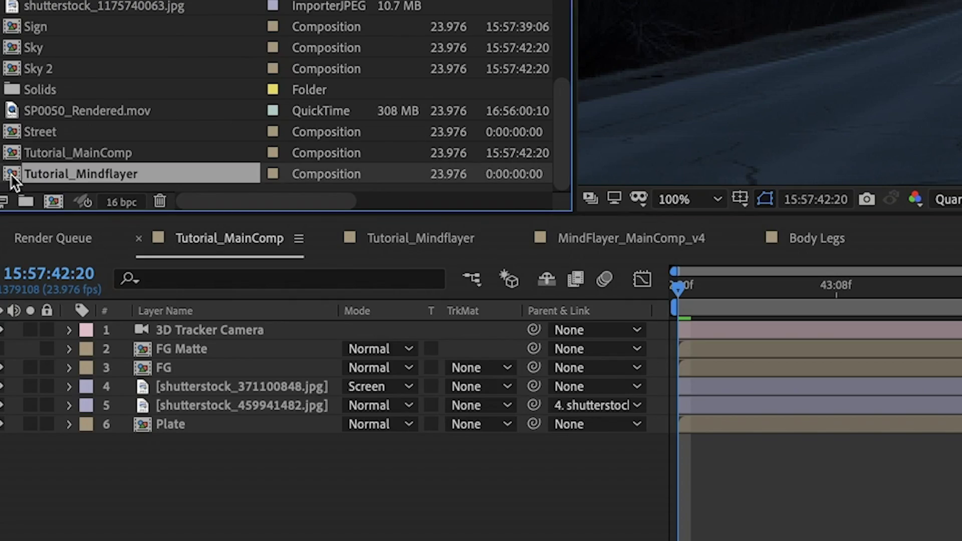
Add the Tutorial_Mindflayer composition to Tutorial_MainComp between the FG layer and the cloud layers
{"action": "left_click_drag", "start_coordinate": [10, 173], "coordinate": [218, 385]}
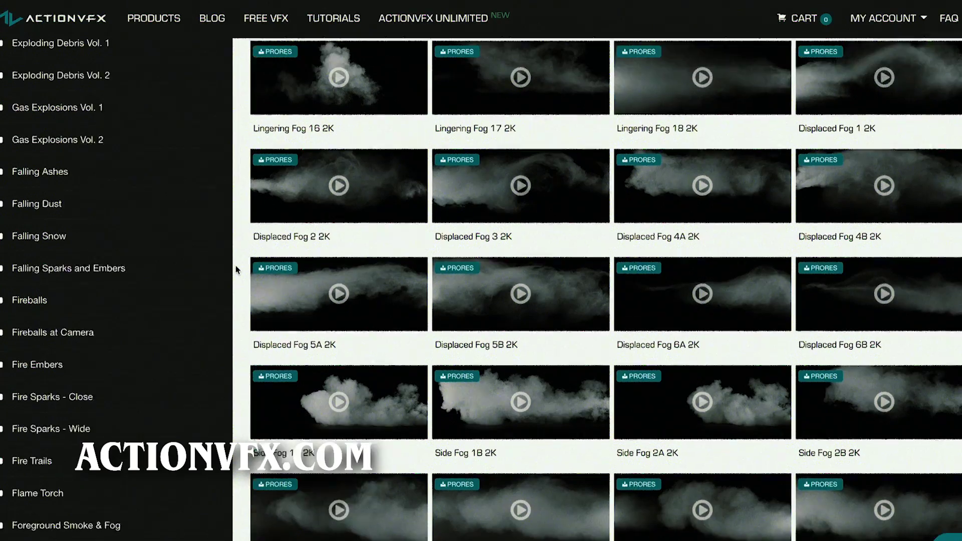
Browse the lingering and displaced fog clips on the ActionVFX website
{"action": "scroll", "coordinate": [237, 269], "scroll_direction": "up", "scroll_amount": 5}
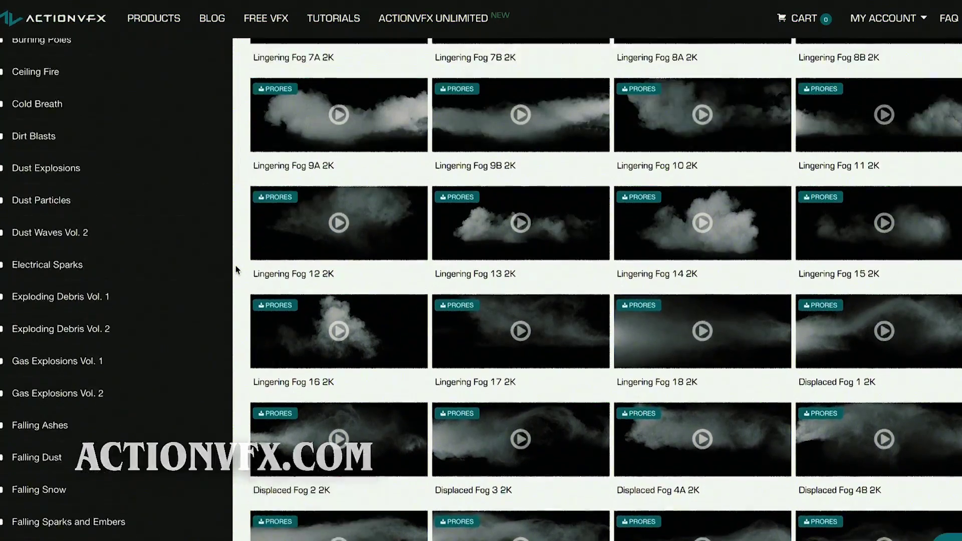
{"action": "scroll", "coordinate": [235, 269], "scroll_direction": "up", "scroll_amount": 3}
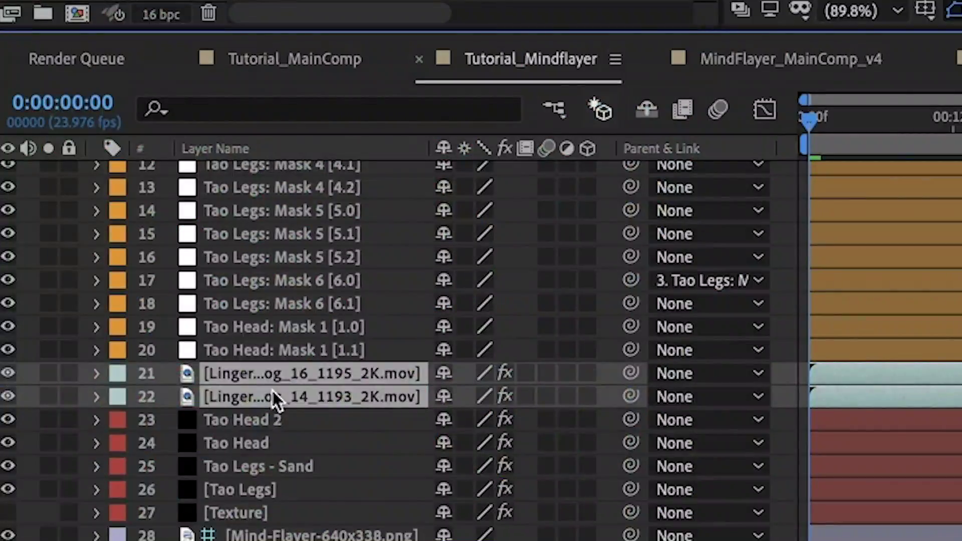
Move the two Lingering Fog clips in Tutorial_Mindflayer below the Tao Head layers in the layer stack
{"action": "left_click_drag", "start_coordinate": [272, 400], "coordinate": [309, 455]}
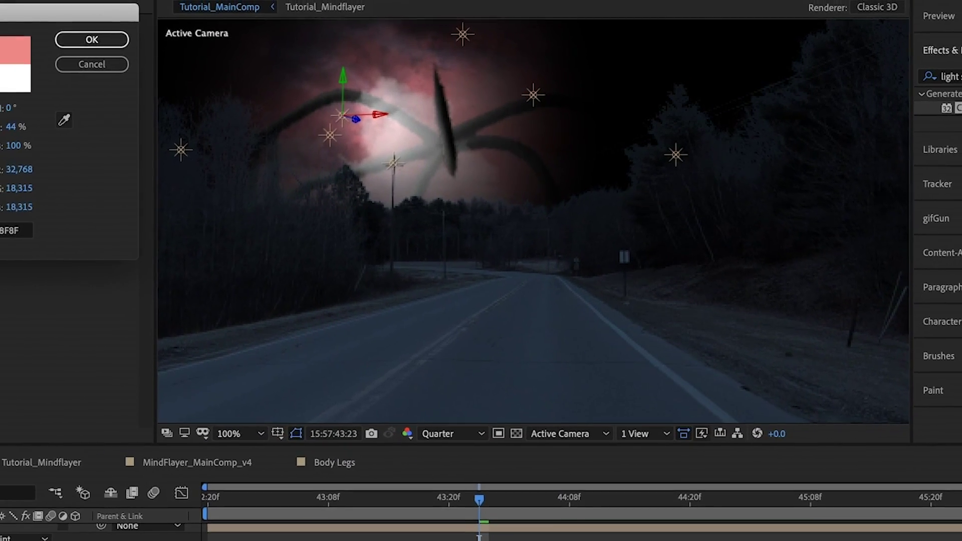
Change the point light's color behind the creature to a deeper red
{"action": "left_click", "coordinate": [50, 36]}
{"action": "double_click", "coordinate": [15, 531]}
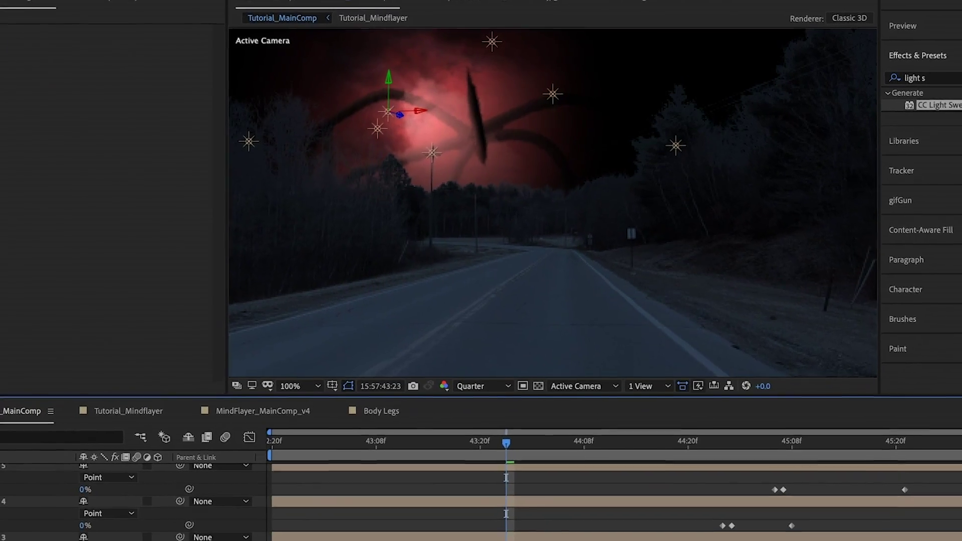
{"action": "left_click", "coordinate": [1, 128]}
{"action": "left_click", "coordinate": [1, 50]}
{"action": "left_click", "coordinate": [232, 49]}
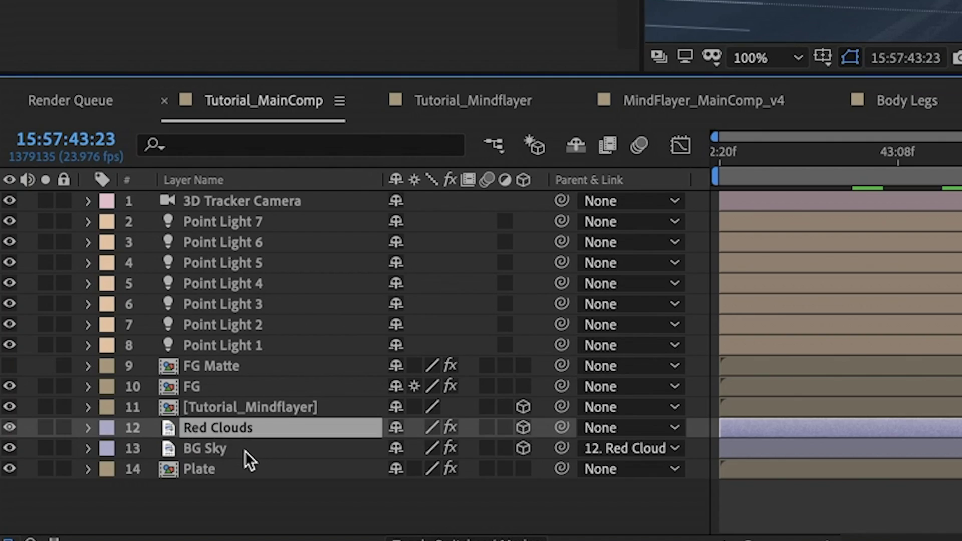
Turn off Accepts Lights in the BG Sky layer's material options
{"action": "left_click", "coordinate": [245, 450]}
{"action": "left_click", "coordinate": [89, 450]}
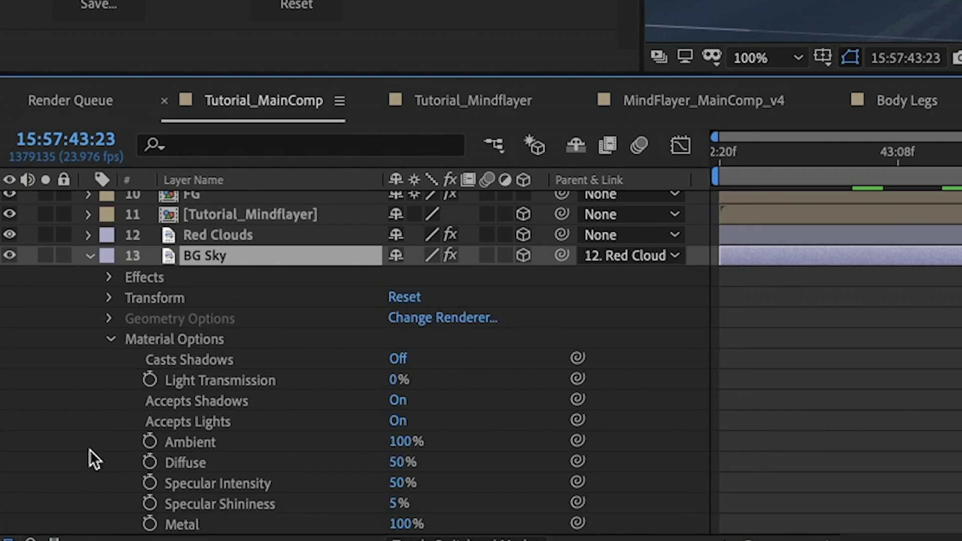
{"action": "scroll", "coordinate": [260, 345], "scroll_direction": "down", "scroll_amount": 1}
{"action": "left_click", "coordinate": [395, 402]}
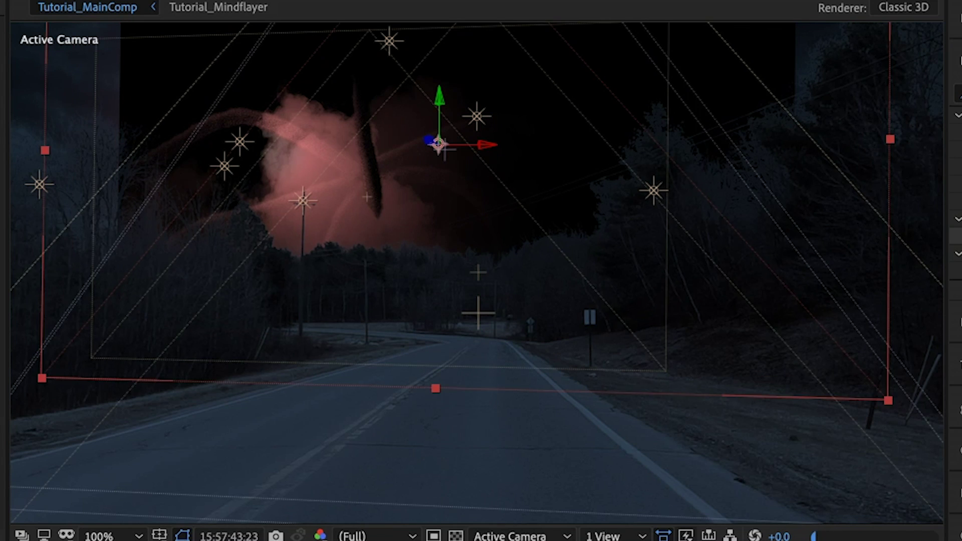
Turn off Accepts Lights on the Lightning solid and apply the Advanced Lightning effect to it
{"action": "scroll", "coordinate": [125, 488], "scroll_direction": "down", "scroll_amount": 5}
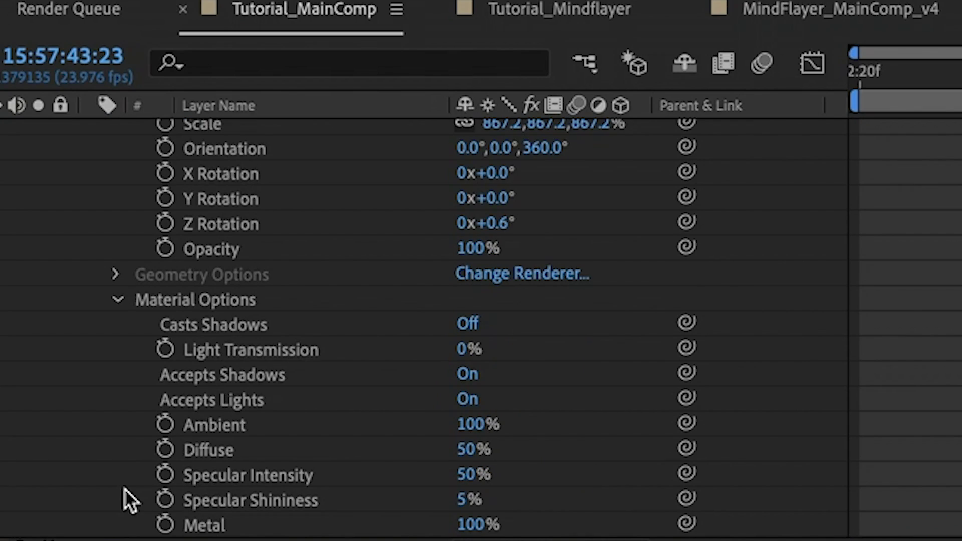
{"action": "left_click", "coordinate": [469, 400]}
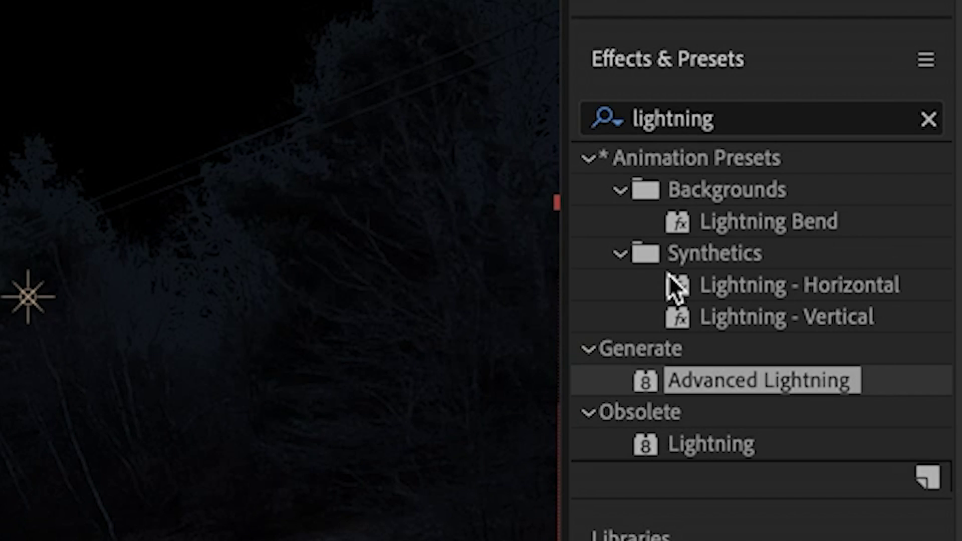
{"action": "left_click_drag", "start_coordinate": [704, 380], "coordinate": [218, 482]}
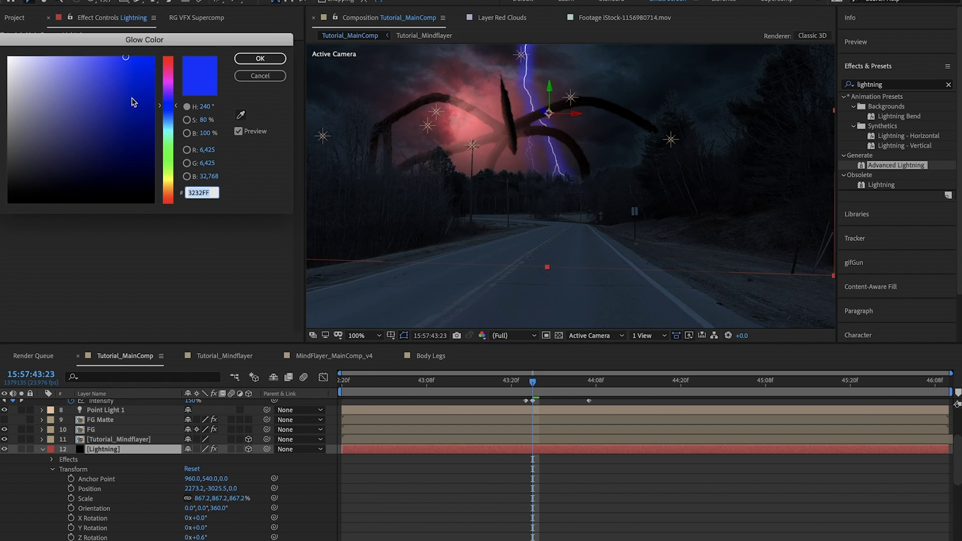
Set the lightning's glow color to red, its origin to 716.1, 403.2 and its direction to 659.1, 862.2
{"action": "left_click_drag", "start_coordinate": [150, 166], "coordinate": [150, 41]}
{"action": "key", "text": "Return"}
{"action": "left_click_drag", "start_coordinate": [456, 65], "coordinate": [461, 86]}
{"action": "left_click", "coordinate": [166, 75]}
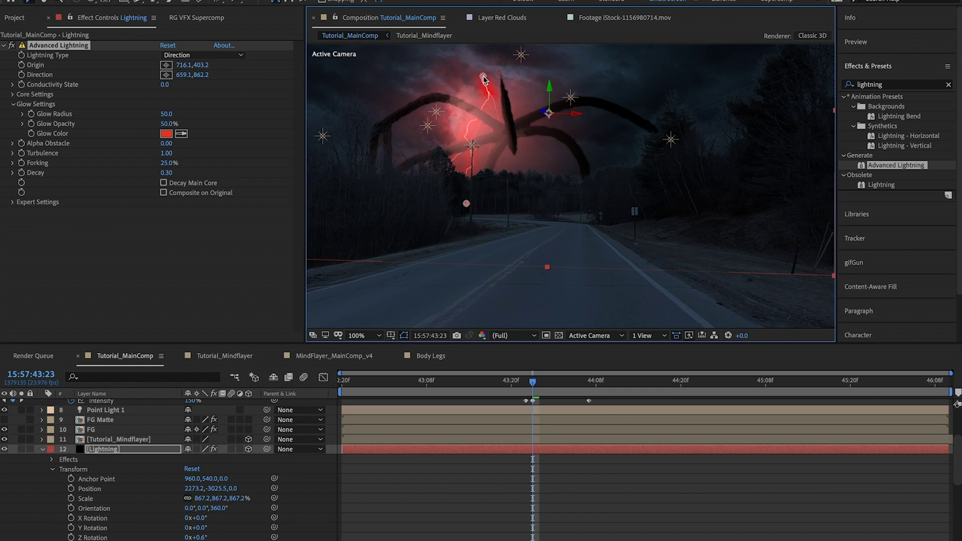
Keyframe the lightning's origin, direction and opacity at 15:57:43:23, with opacity at 0% one frame earlier
{"action": "left_click", "coordinate": [106, 450]}
{"action": "key", "text": "Page_Up"}
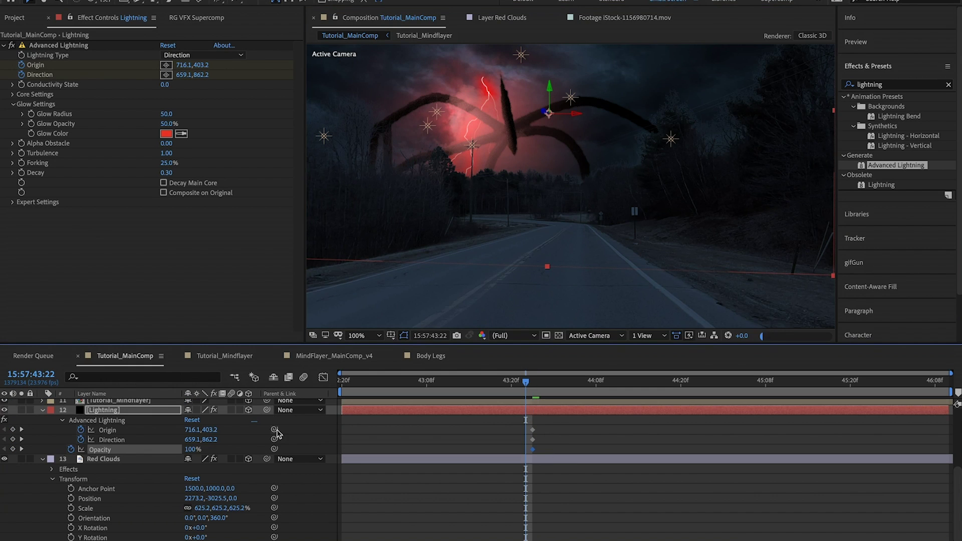
{"action": "left_click", "coordinate": [192, 450]}
{"action": "type", "text": "0"}
{"action": "key", "text": "Return"}
{"action": "key", "text": "Page_Down"}
{"action": "left_click", "coordinate": [526, 380]}
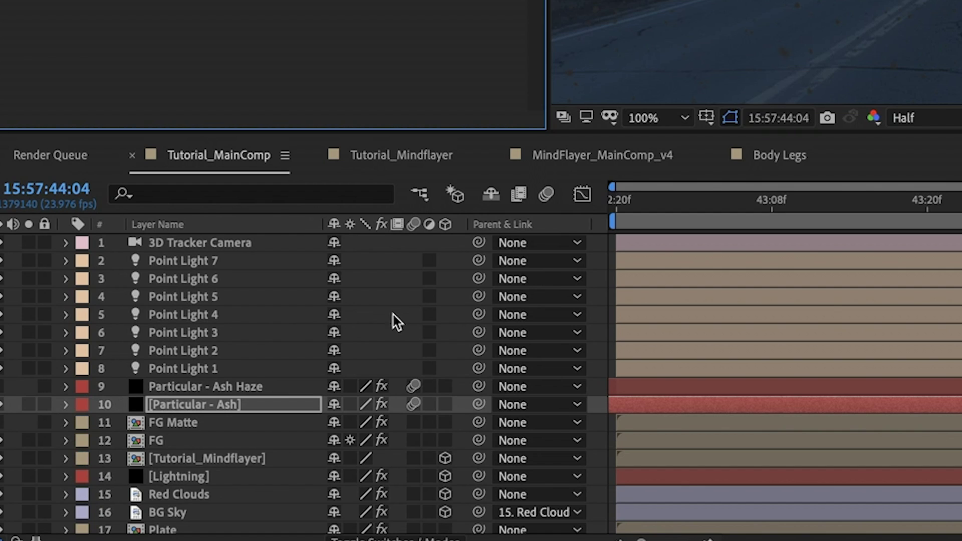
Select the Particular - Ash Haze layer and make it visible
{"action": "left_click", "coordinate": [200, 388]}
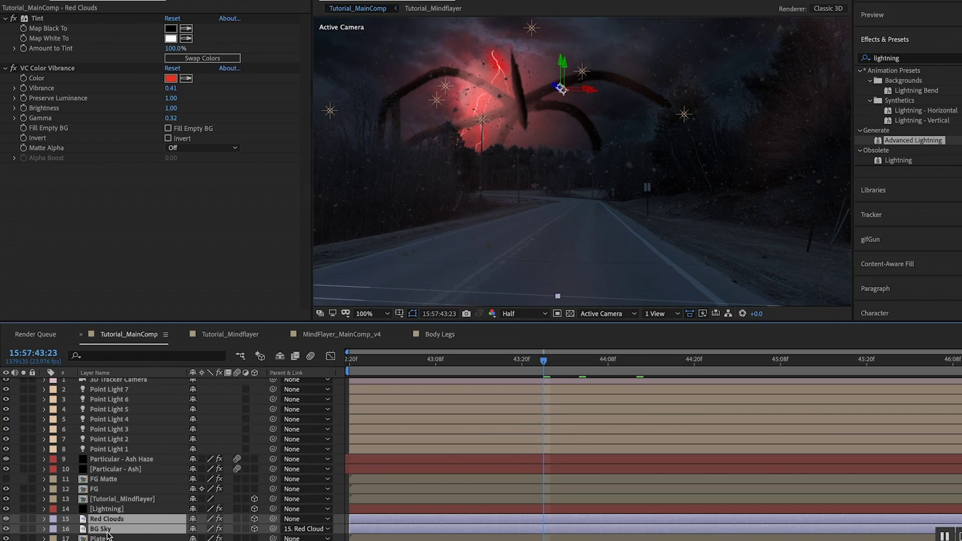
Pre-compose the Red Clouds and BG Sky layers together as "Sky PC"
{"action": "key", "text": "super+shift+c"}
{"action": "type", "text": "Sky PC"}
{"action": "key", "text": "Return"}
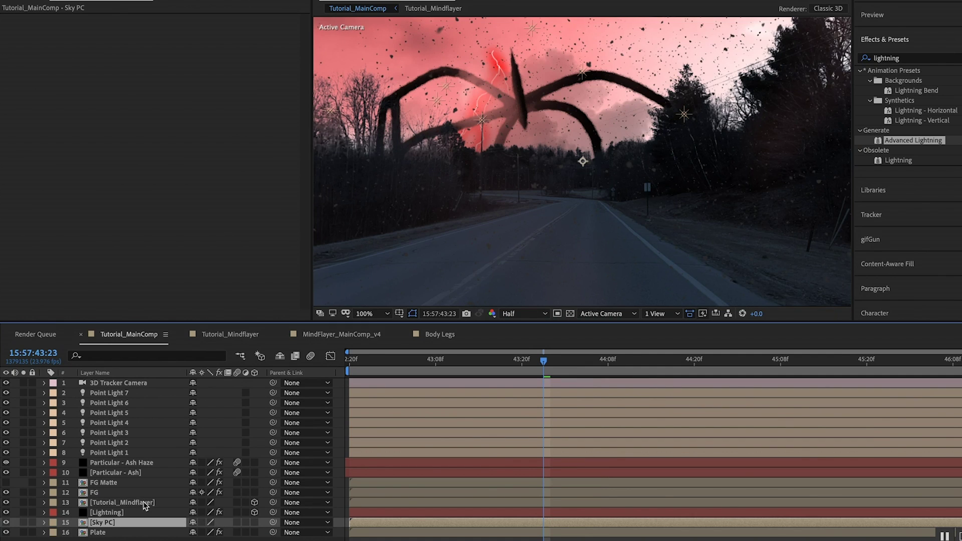
Pre-compose the Lightning layer as "Lightning PC", moving all attributes into the new composition
{"action": "left_click", "coordinate": [105, 505]}
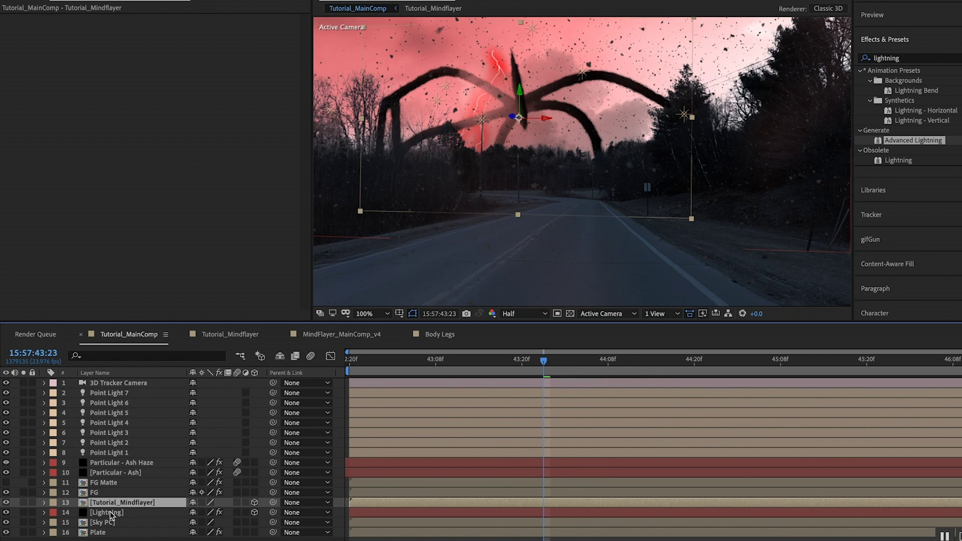
{"action": "left_click", "coordinate": [110, 513]}
{"action": "key", "text": "super+shift+c"}
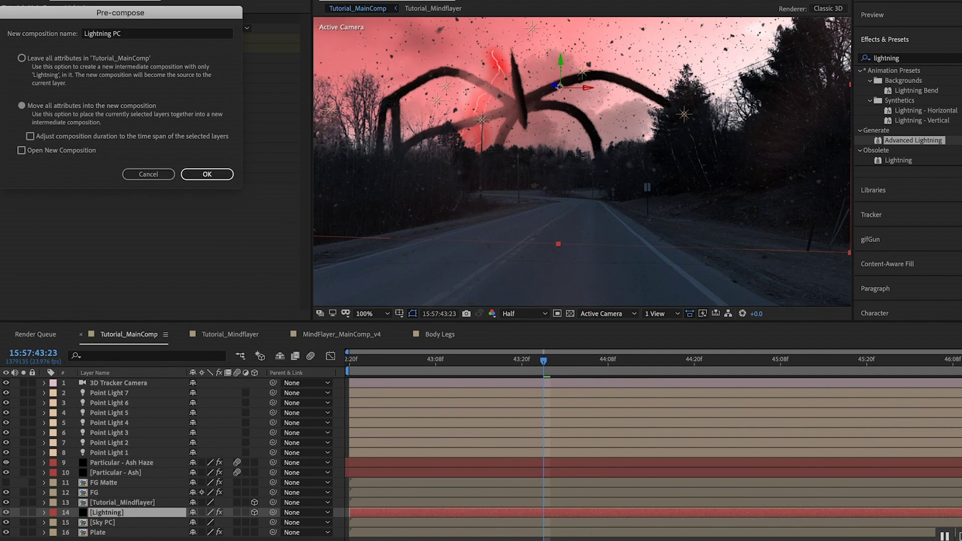
{"action": "type", "text": "Lightning PC"}
{"action": "key", "text": "Return"}
Pre-compose the Tutorial_Mindflayer layer as "MindFlayer PC" and collapse transformations on the MindFlayer, Lightning and Sky pre-comps
{"action": "left_click", "coordinate": [114, 503]}
{"action": "key", "text": "super+shift+c"}
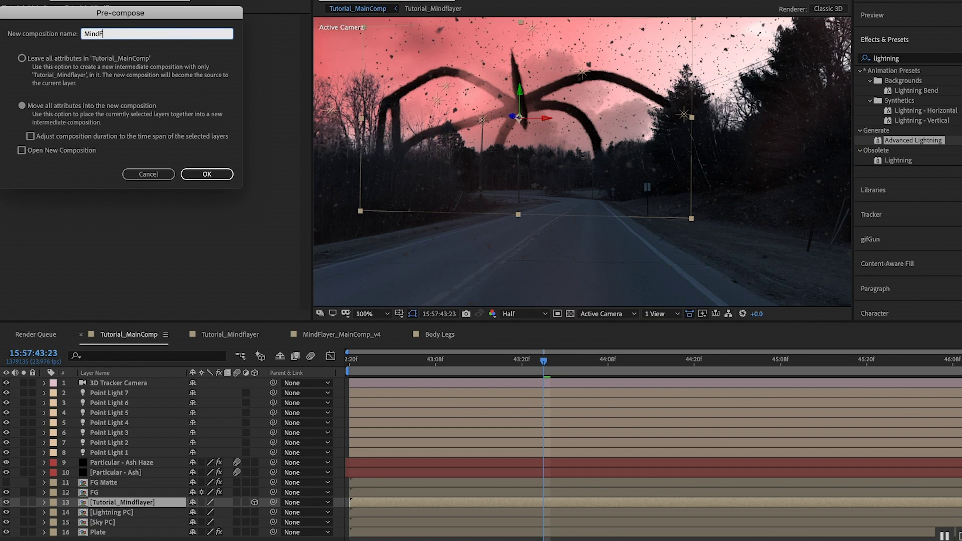
{"action": "left_click", "coordinate": [207, 174]}
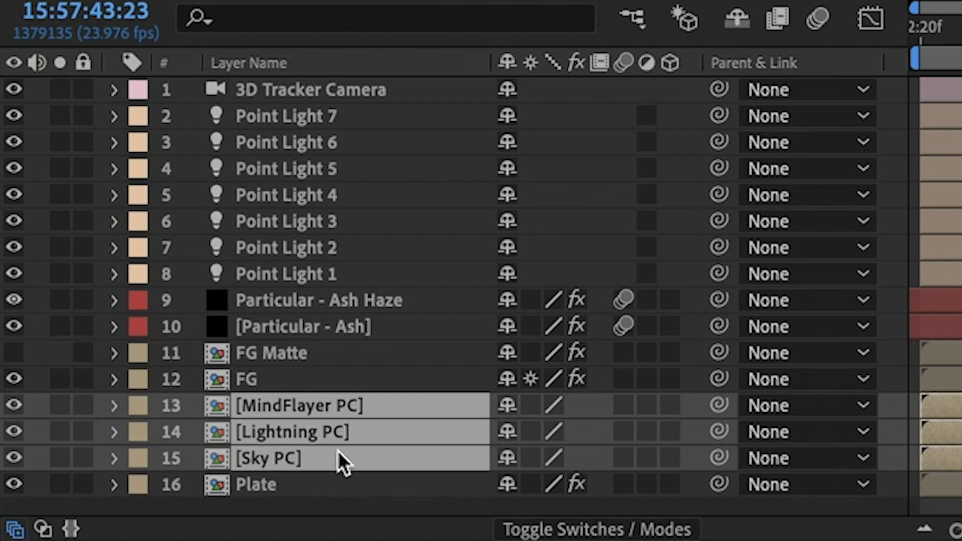
{"action": "left_click", "coordinate": [531, 408]}
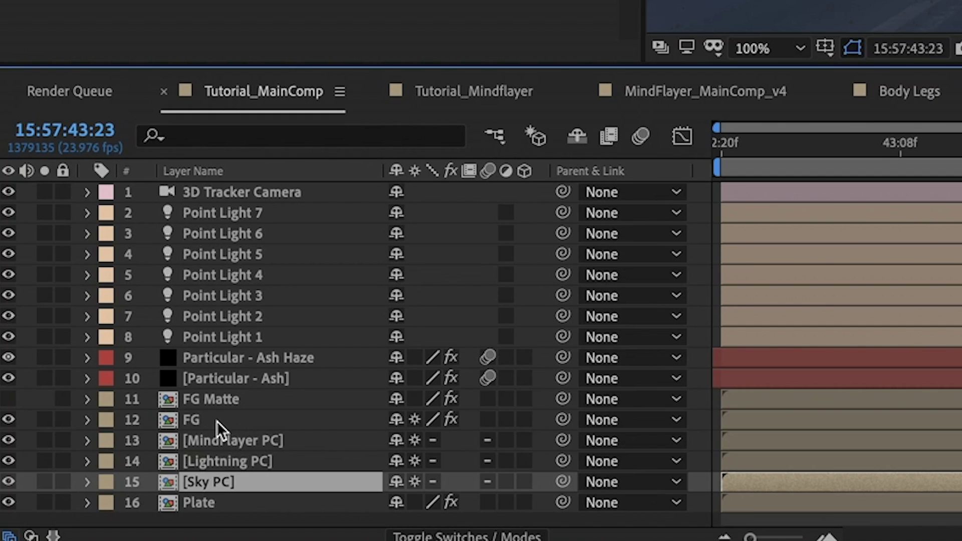
Apply RG VFX Supercomp to the Sky PC, Lightning PC, MindFlayer PC, FG, Particular - Ash and Particular - Ash Haze layers
{"action": "left_click", "coordinate": [217, 422], "text": "shift"}
{"action": "left_click", "coordinate": [237, 380], "text": "ctrl"}
{"action": "left_click", "coordinate": [258, 357], "text": "ctrl"}
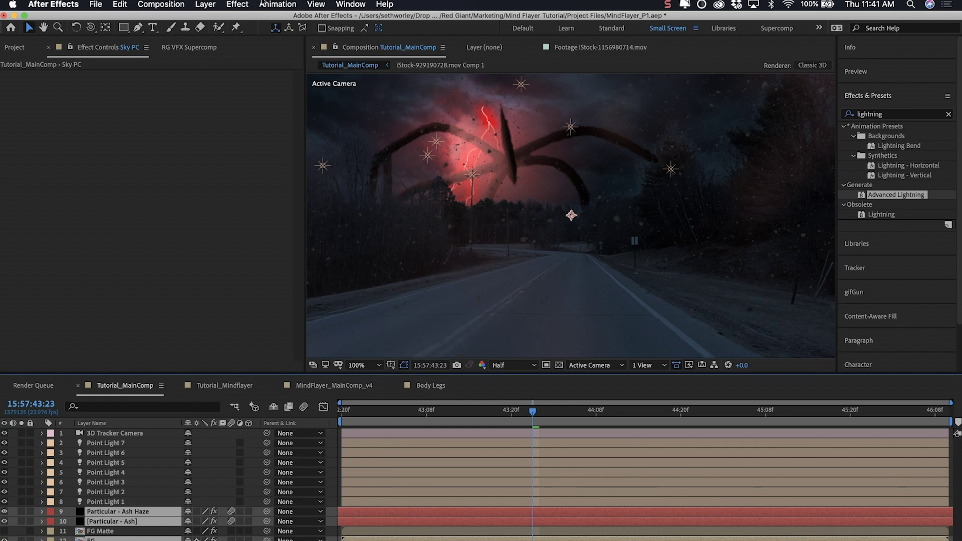
{"action": "left_click", "coordinate": [238, 4]}
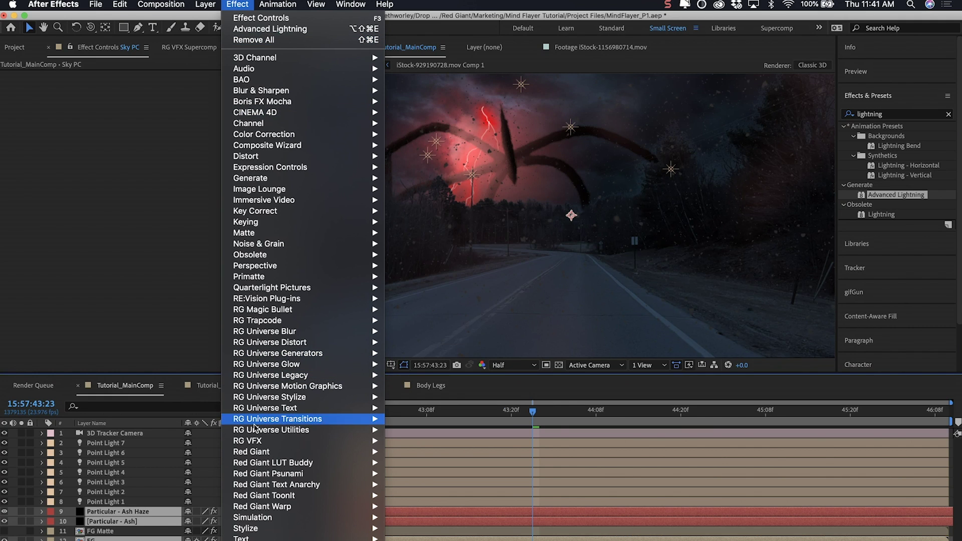
{"action": "mouse_move", "coordinate": [253, 441]}
{"action": "left_click", "coordinate": [407, 529]}
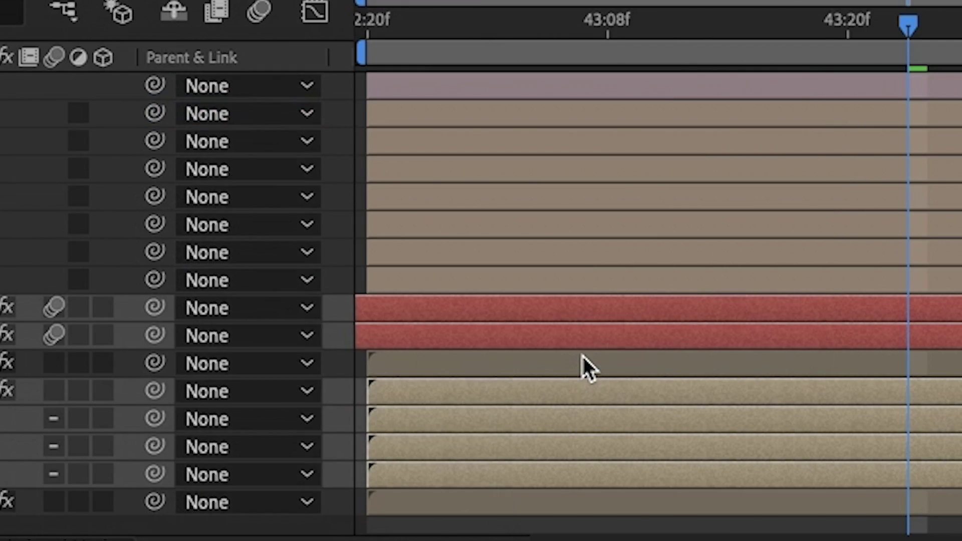
Add an Optical Glow to Sky PC in Supercomp and adjust its vibrance
{"action": "left_click", "coordinate": [207, 536]}
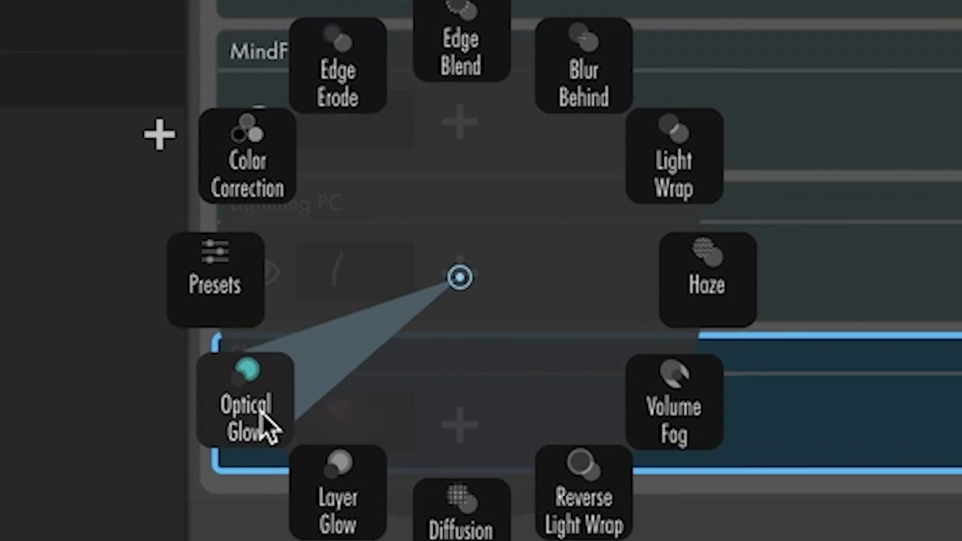
{"action": "left_click", "coordinate": [226, 454]}
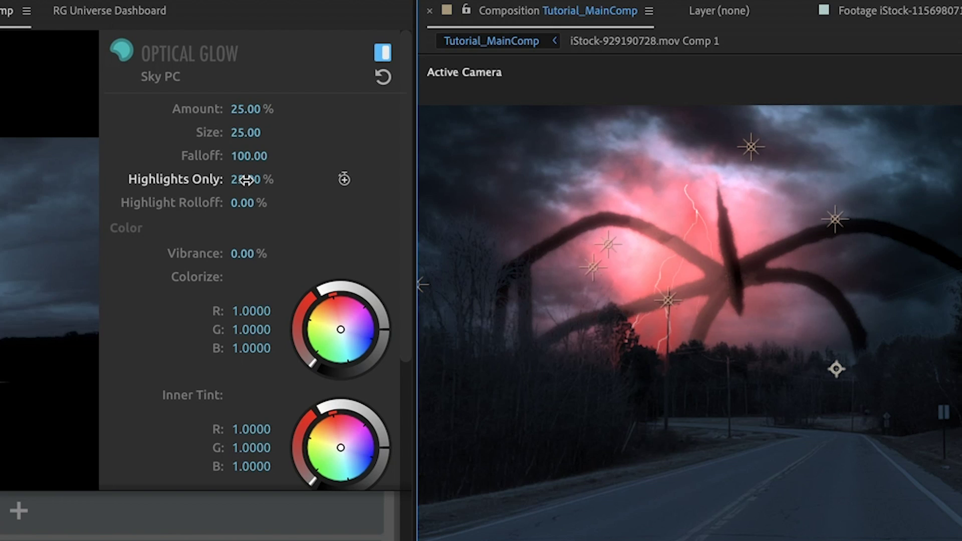
{"action": "left_click_drag", "start_coordinate": [246, 254], "coordinate": [243, 259]}
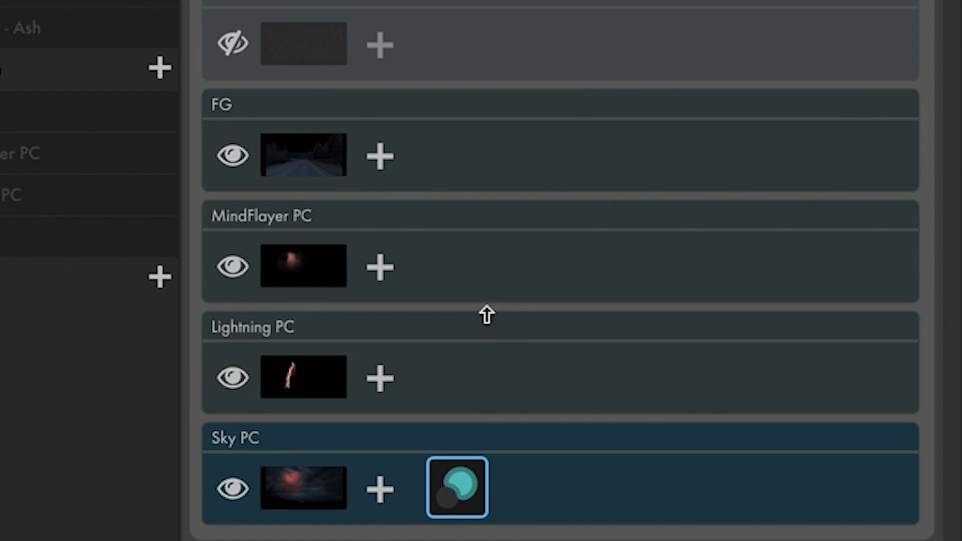
Add an Optical Glow to the Lightning PC layer in Supercomp
{"action": "left_click", "coordinate": [426, 393]}
{"action": "left_click", "coordinate": [380, 379]}
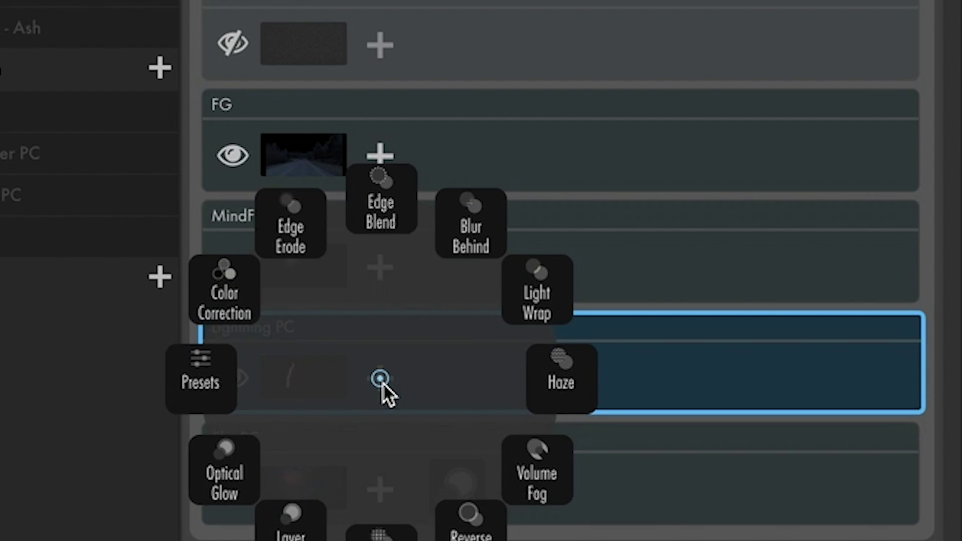
{"action": "left_click", "coordinate": [224, 474]}
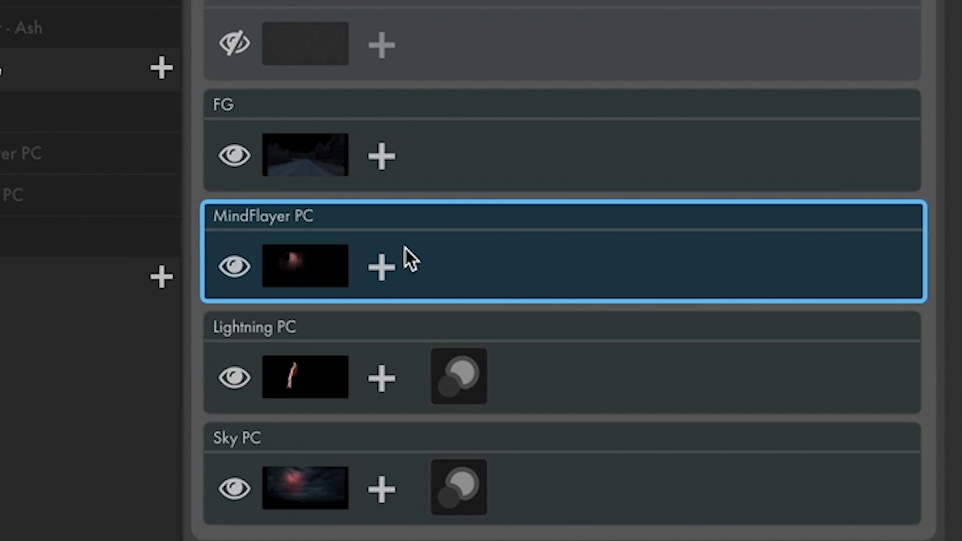
Apply a layer preset containing light wrap, haze and volume fog to MindFlayer PC, and a layer preset to FG
{"action": "left_click", "coordinate": [389, 263]}
{"action": "left_click", "coordinate": [263, 257]}
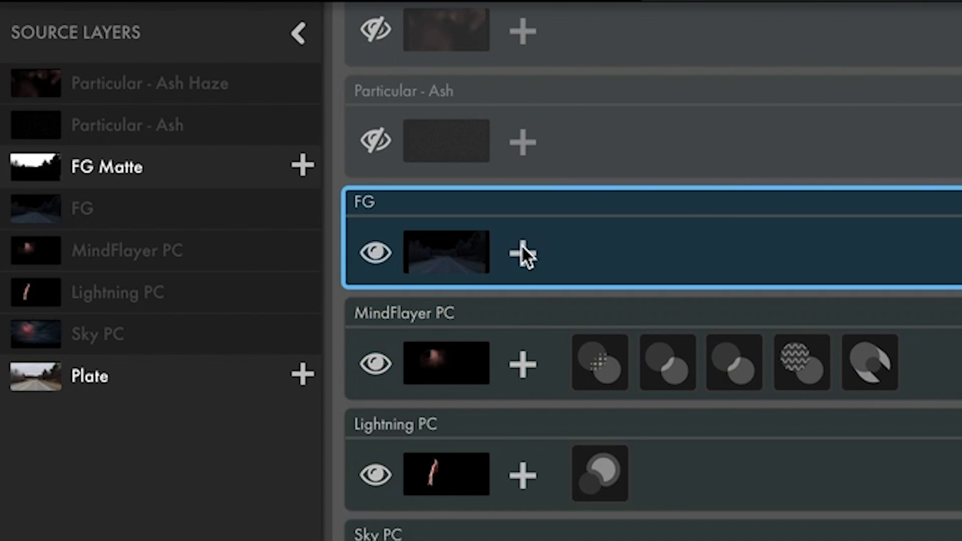
{"action": "left_click", "coordinate": [521, 249]}
{"action": "left_click", "coordinate": [357, 260]}
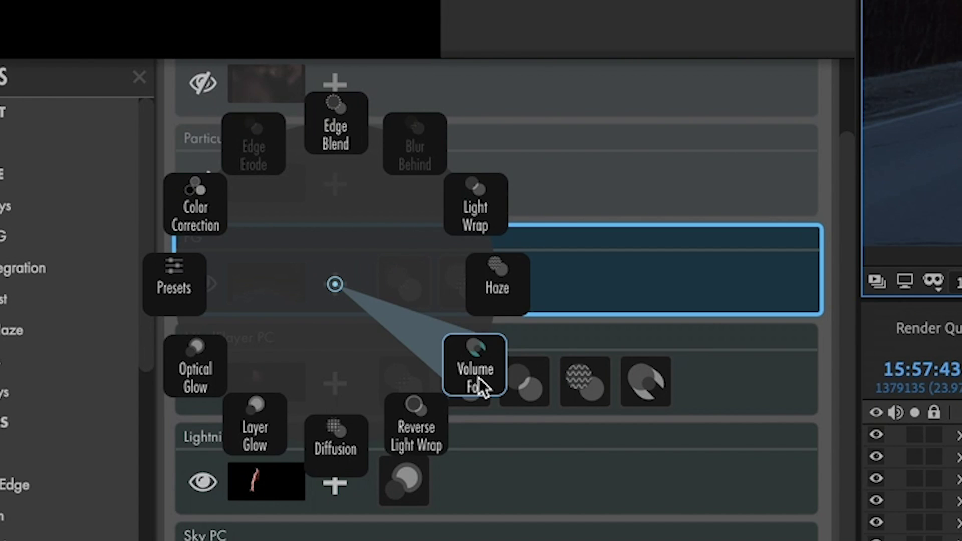
Add Volume Fog to the FG layer with depth 70 and diffusion 100, and adjust the fog's vertical center
{"action": "left_click", "coordinate": [479, 378]}
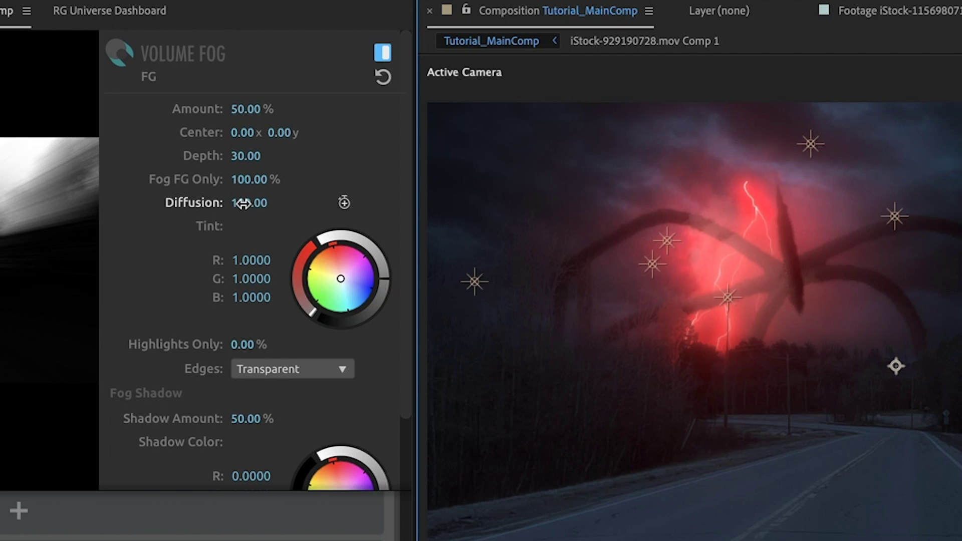
{"action": "left_click", "coordinate": [241, 156]}
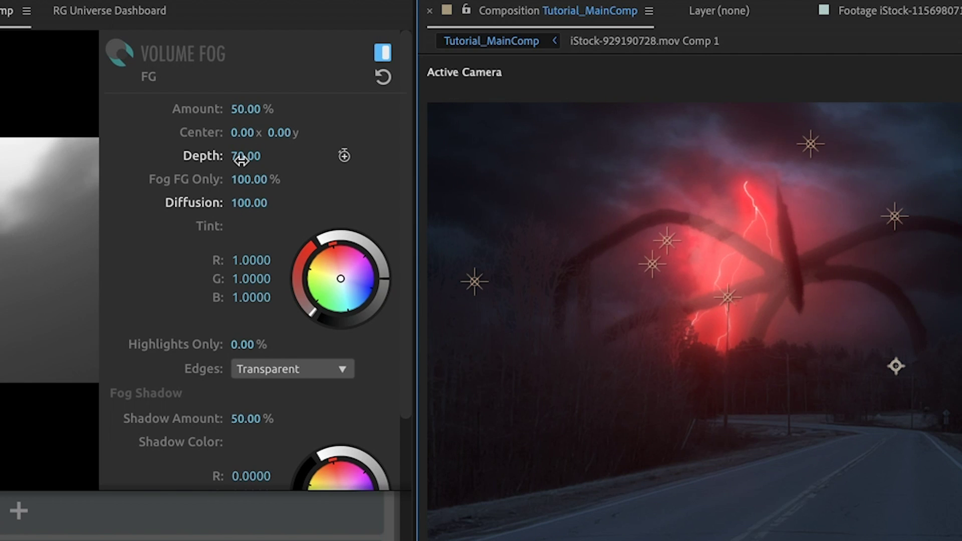
{"action": "mouse_move", "coordinate": [290, 133]}
{"action": "left_mouse_down"}
{"action": "mouse_move", "coordinate": [323, 138]}
{"action": "mouse_move", "coordinate": [291, 132]}
{"action": "left_mouse_up"}
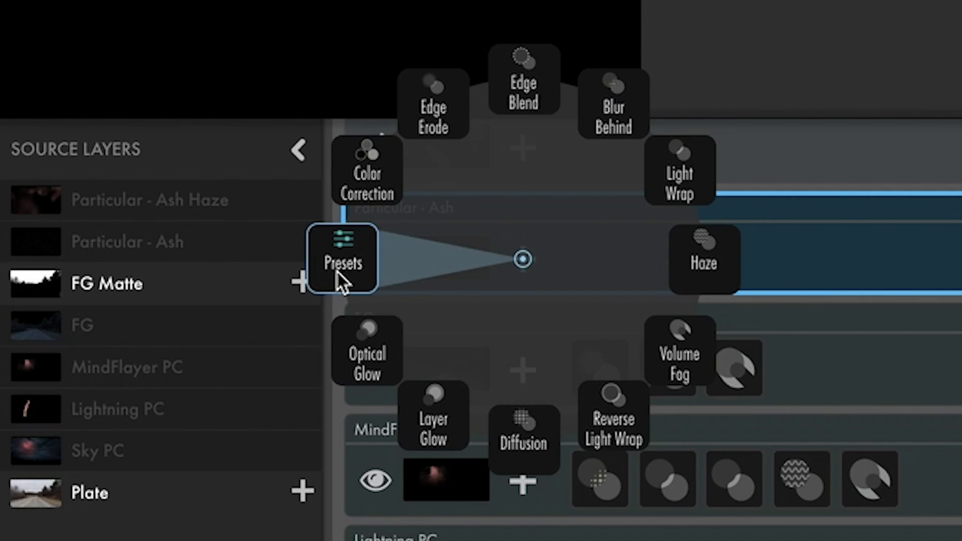
Apply a layer preset to the Particular - Ash layer in Supercomp
{"action": "left_click", "coordinate": [335, 274]}
{"action": "double_click", "coordinate": [157, 361]}
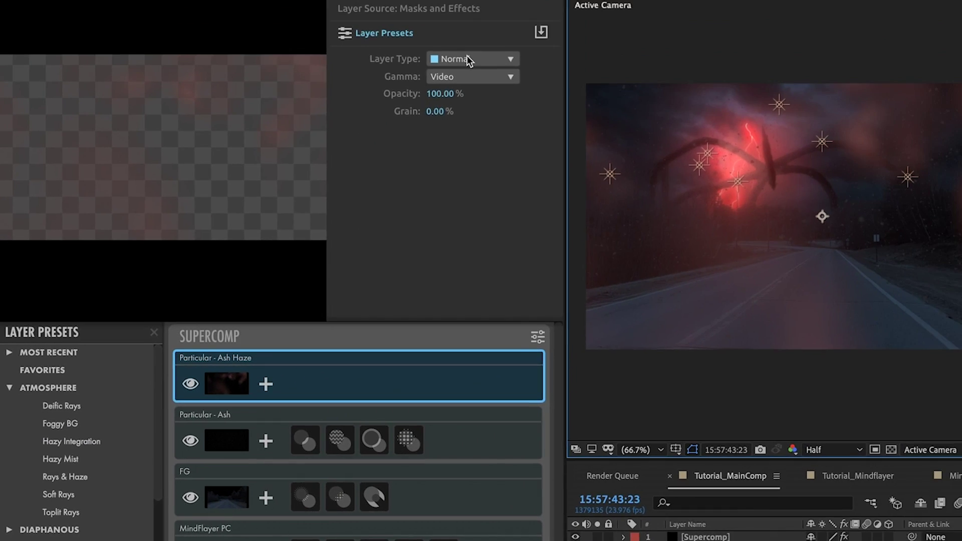
Make the Particular - Ash Haze layer Additive with the Screenlike preset and set its opacity to 50%
{"action": "left_click", "coordinate": [469, 60]}
{"action": "left_click", "coordinate": [480, 96]}
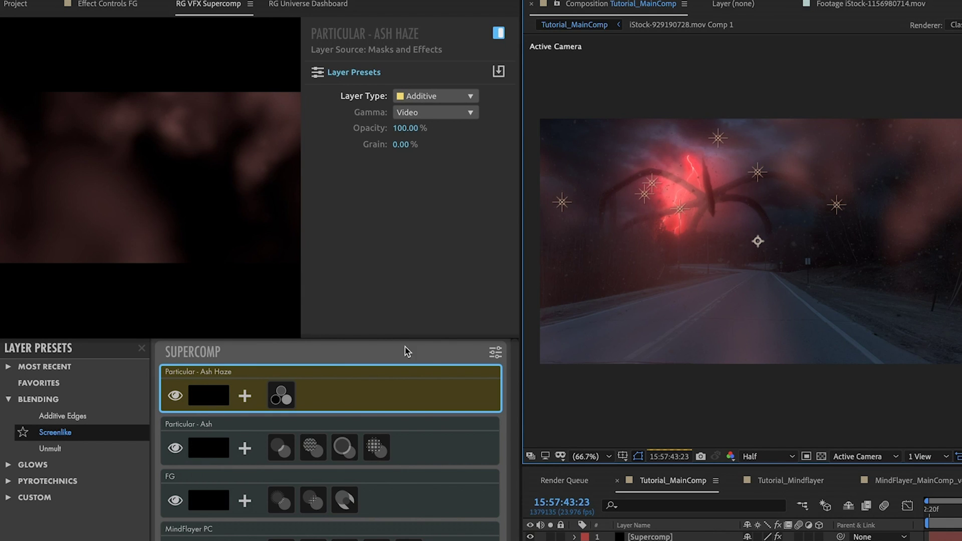
{"action": "type", "text": "10"}
{"action": "key", "text": "Return"}
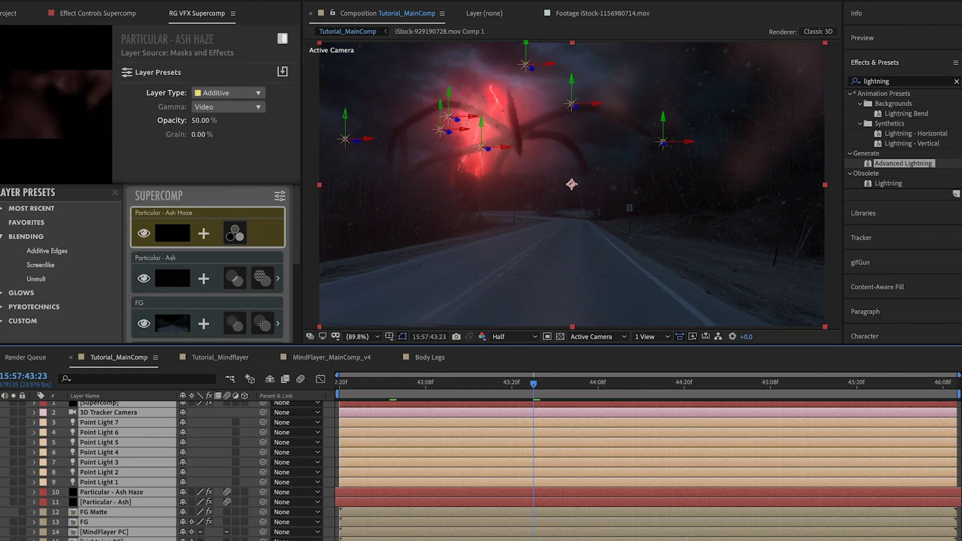
Pre-compose all layers as "MainComp_PC" and reframe the result by scaling it to 150% and moving it downward
{"action": "key", "text": "ctrl+shift+c"}
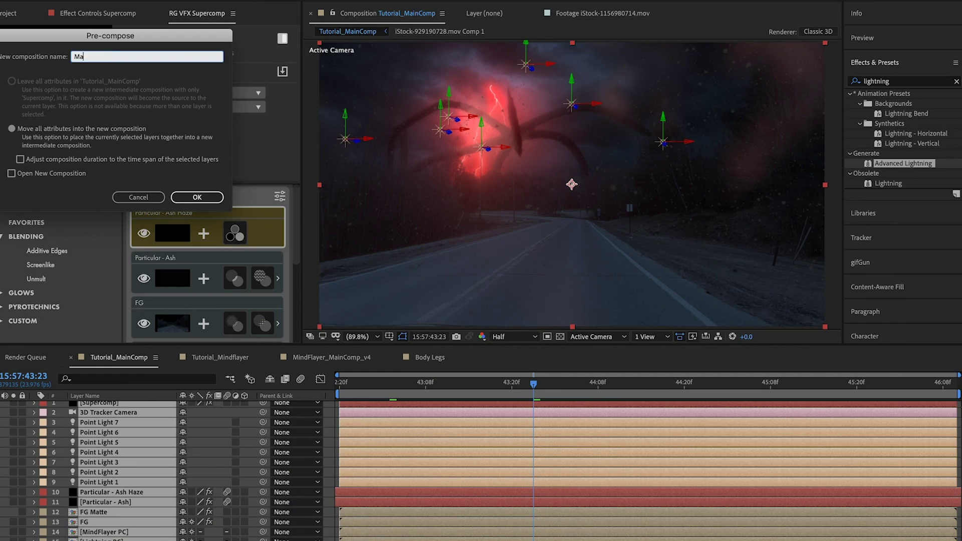
{"action": "type", "text": "MainComp_PC"}
{"action": "key", "text": "Return"}
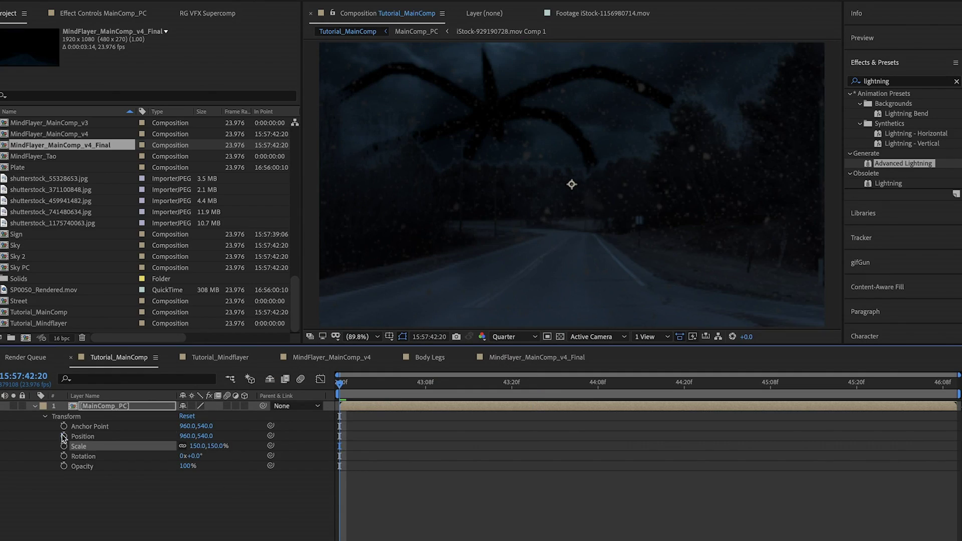
{"action": "left_click_drag", "start_coordinate": [571, 184], "coordinate": [571, 254]}
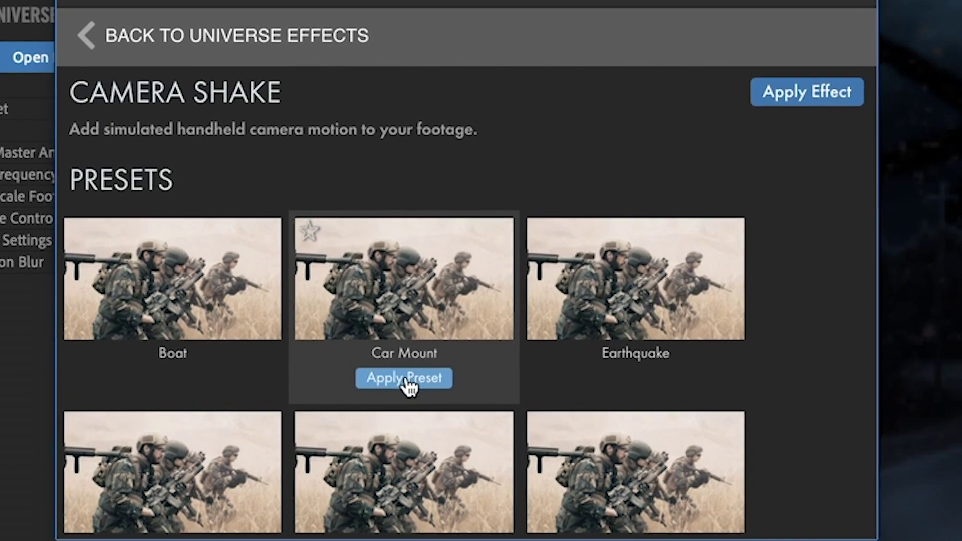
Apply the Car Mount preset of Camera Shake and choose an option in its Motion Blur settings
{"action": "left_click", "coordinate": [406, 386]}
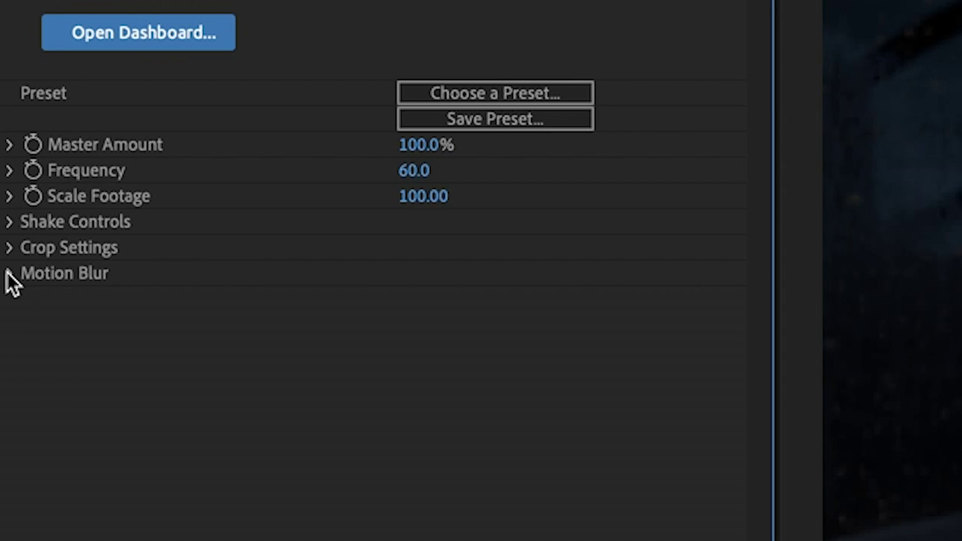
{"action": "left_click", "coordinate": [9, 273]}
{"action": "left_click", "coordinate": [419, 298]}
{"action": "left_click", "coordinate": [458, 383]}
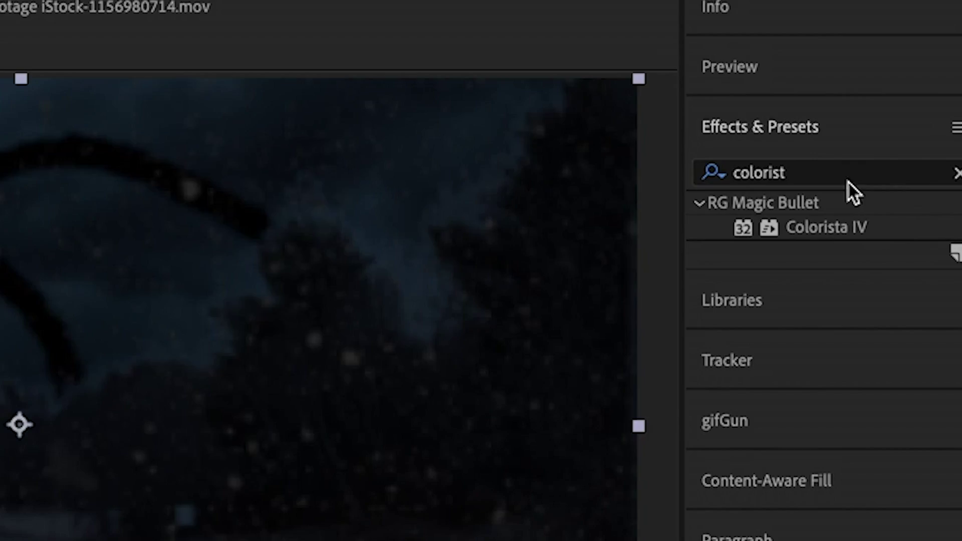
Add Colorista IV to the Colorista adjustment layer and open its Guided Color Correction
{"action": "left_click", "coordinate": [839, 227]}
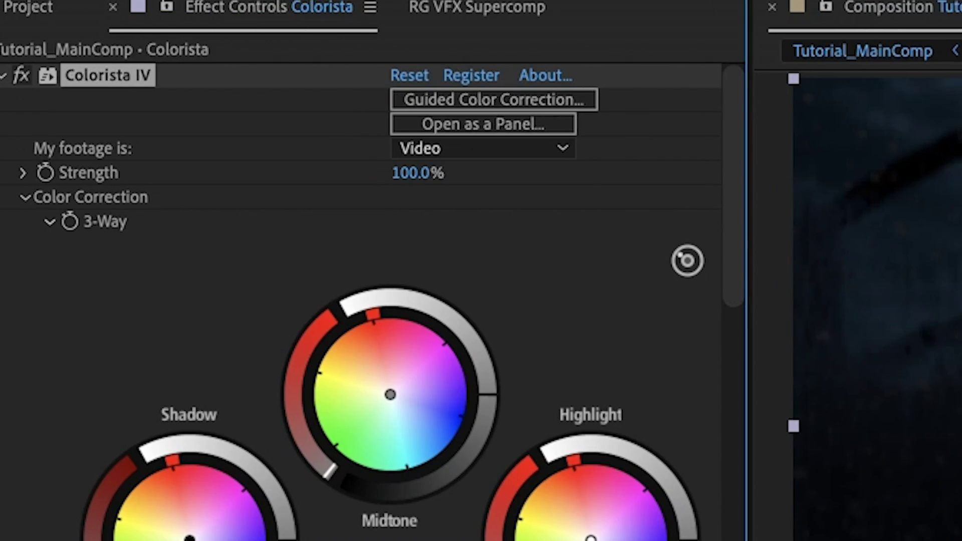
{"action": "left_click", "coordinate": [477, 101]}
{"action": "left_click", "coordinate": [339, 307]}
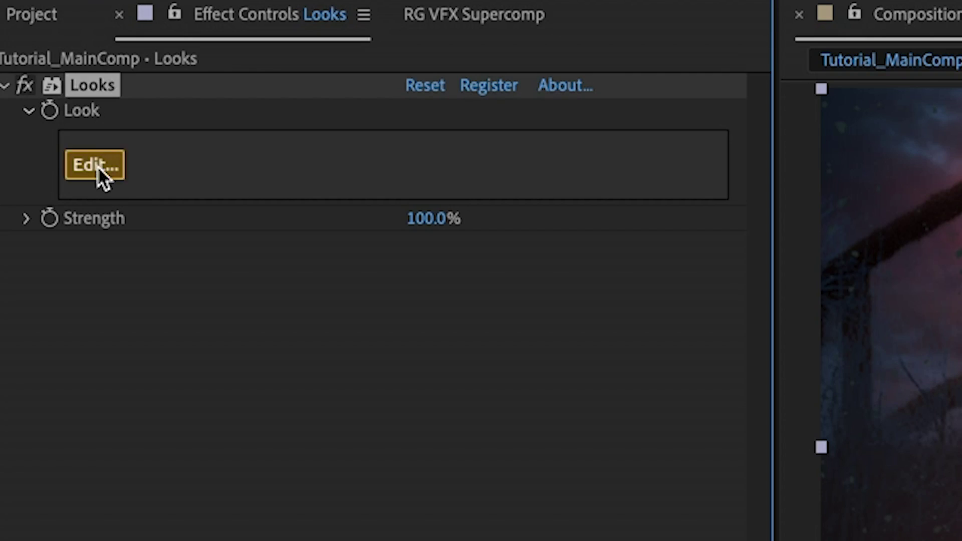
Edit the Looks effect and choose the Triune_Halloween2018 look from the Triune Cinematic 3 collection
{"action": "left_click", "coordinate": [98, 168]}
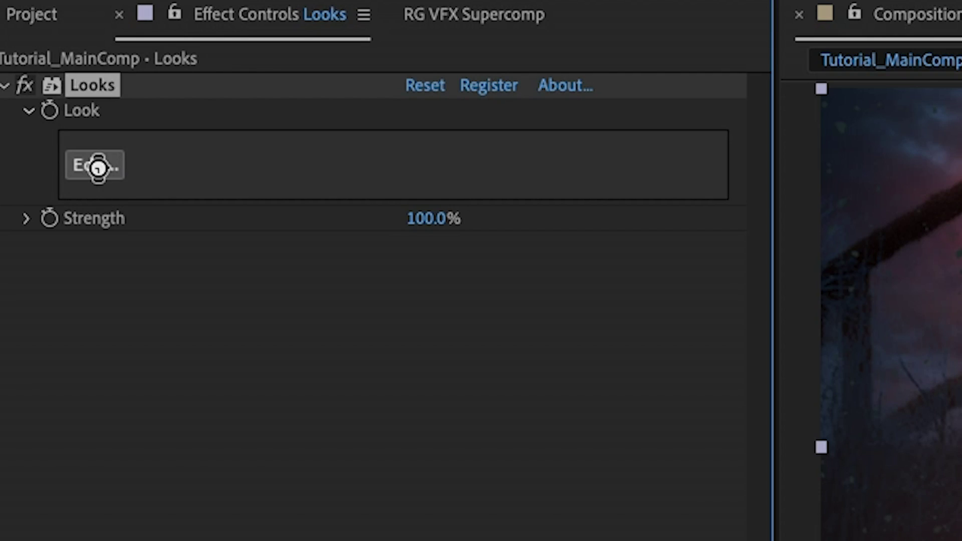
{"action": "left_click", "coordinate": [35, 370]}
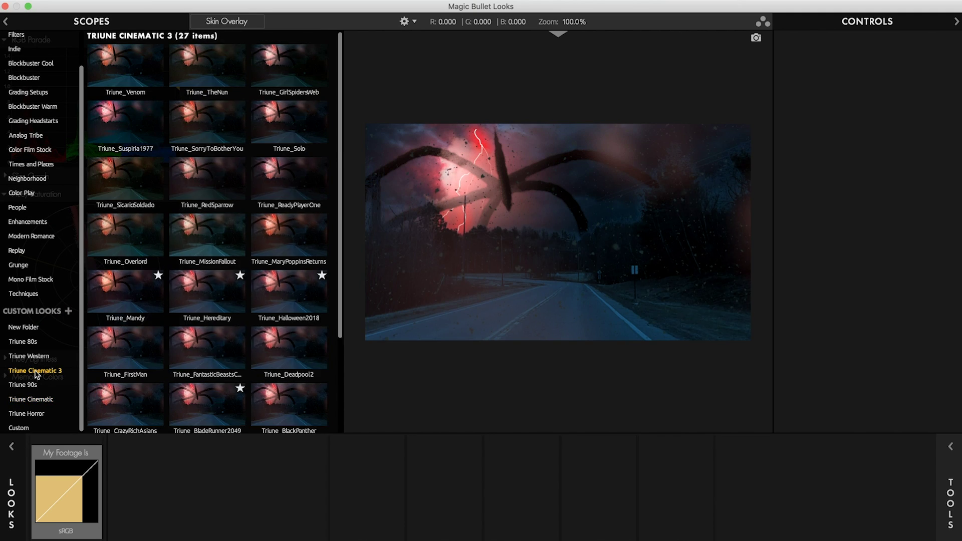
{"action": "left_click", "coordinate": [216, 298]}
{"action": "left_click", "coordinate": [292, 301]}
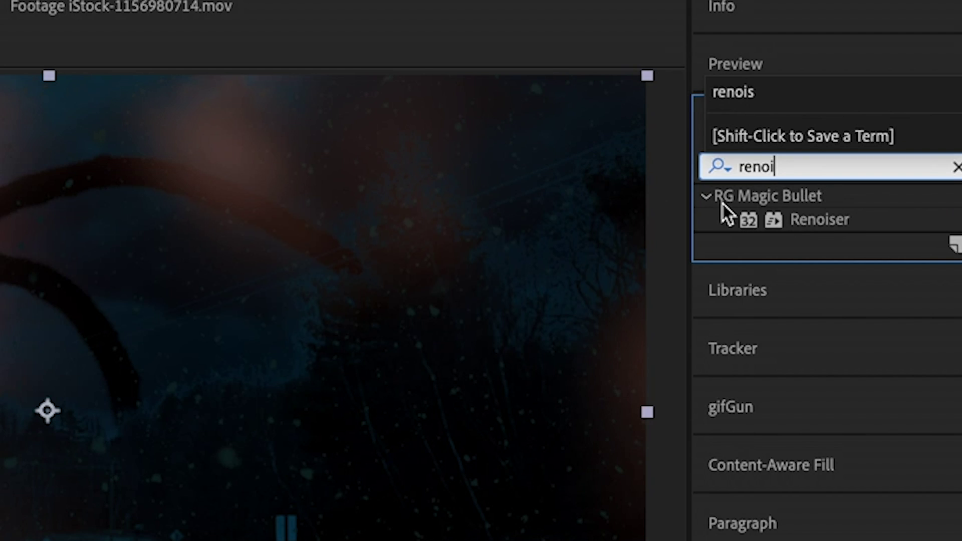
Add Renoiser to the Renoiser adjustment layer and set its grain preset to Hadley's Hope
{"action": "left_click", "coordinate": [822, 223]}
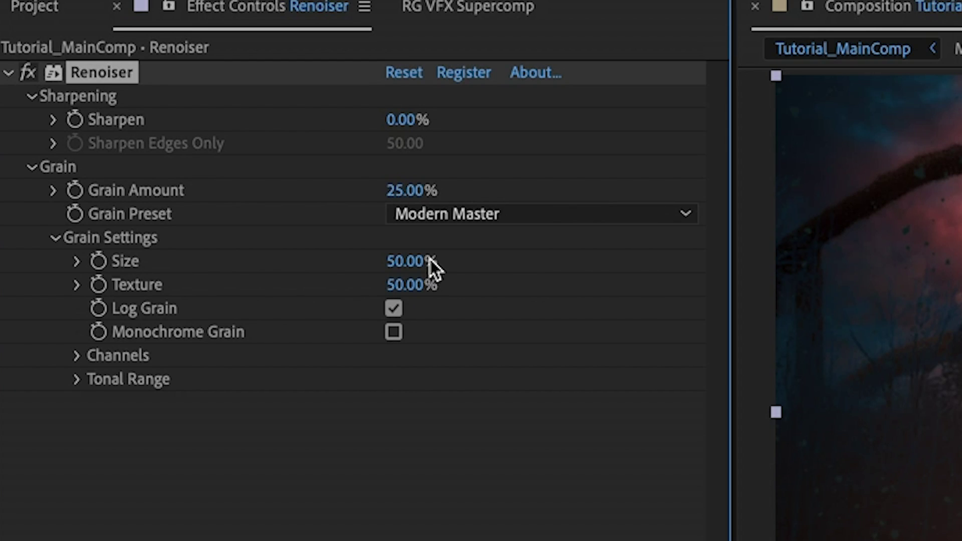
{"action": "left_click", "coordinate": [500, 213]}
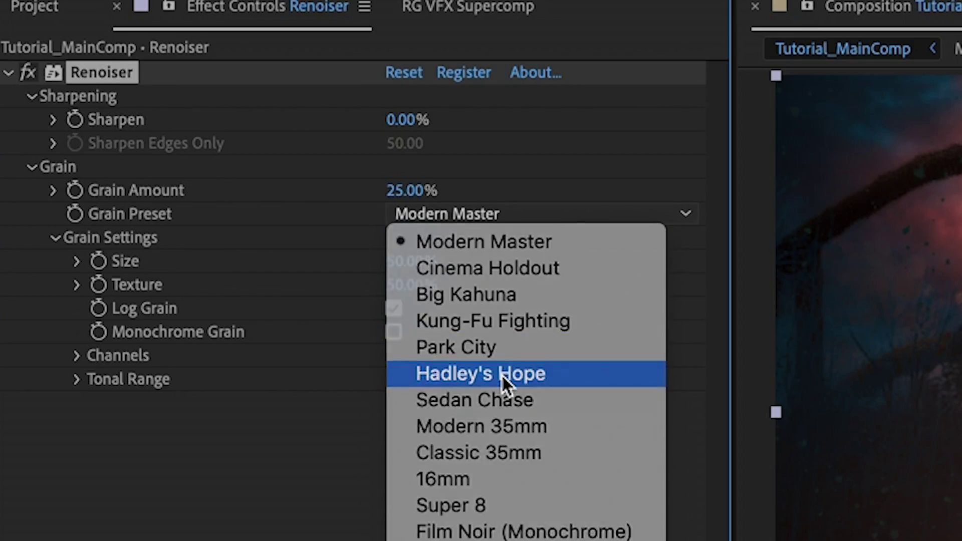
{"action": "left_click", "coordinate": [502, 374]}
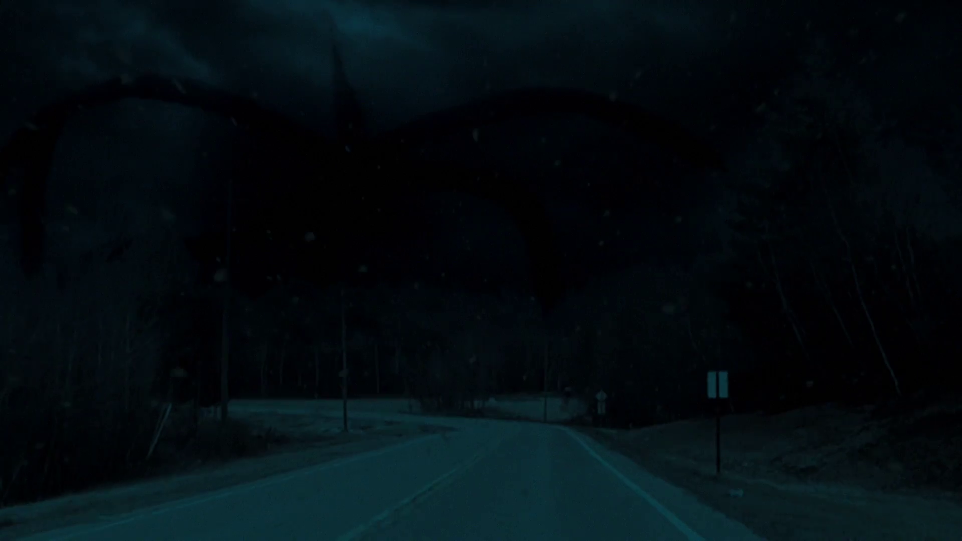